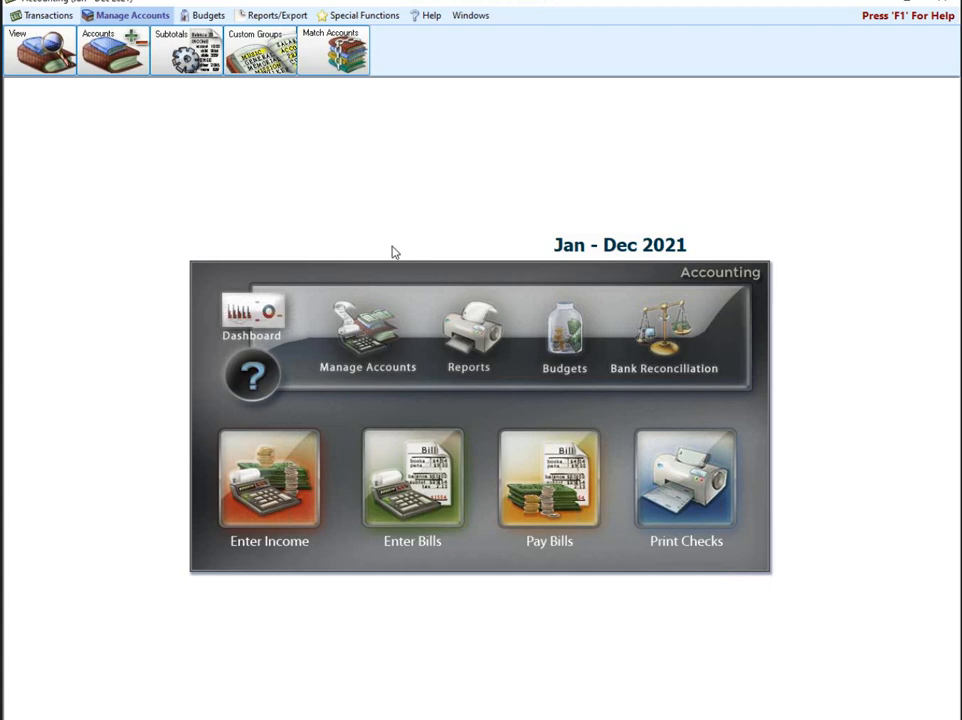
Open the chart of accounts, enlarge its window to show more accounts, and look through the list
left_click(370, 346)
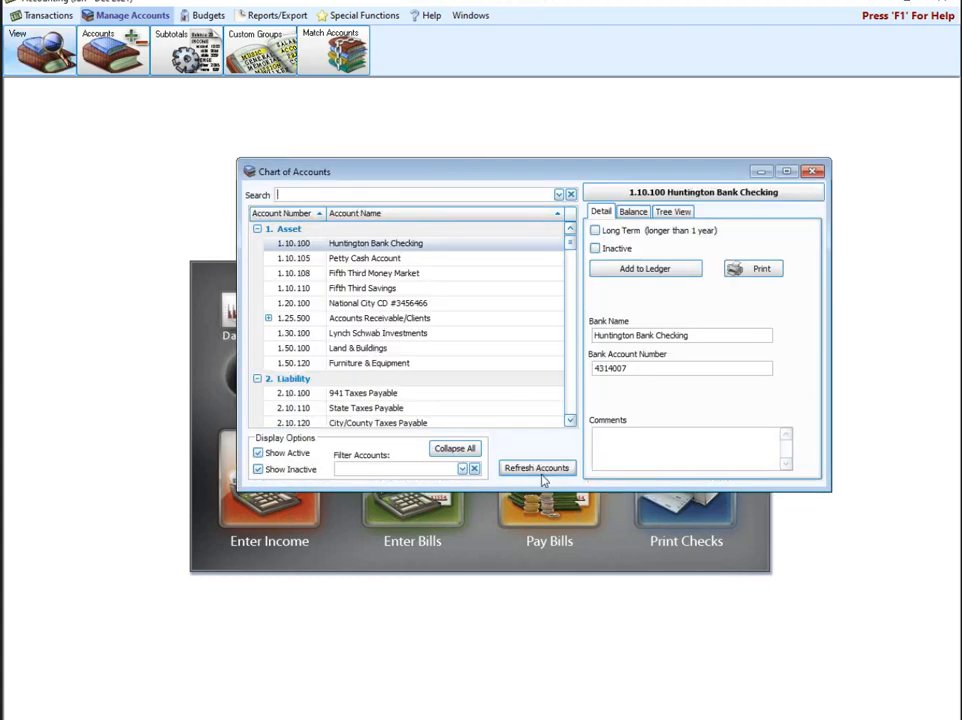
left_click_drag(547, 491, 539, 612)
left_click_drag(457, 178, 398, 180)
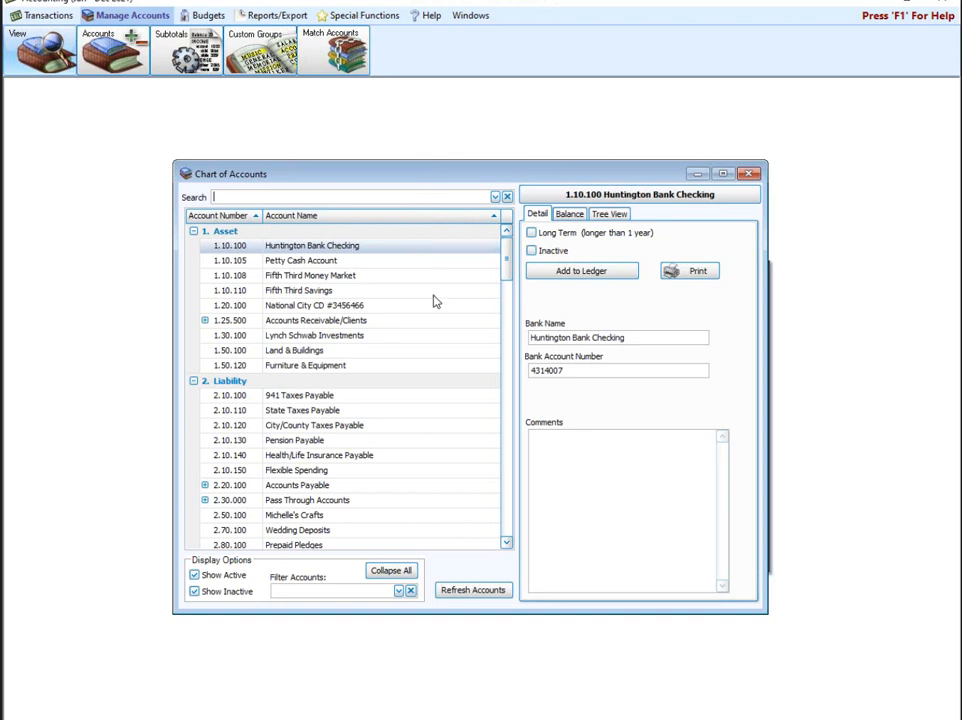
left_click_drag(507, 253, 507, 259)
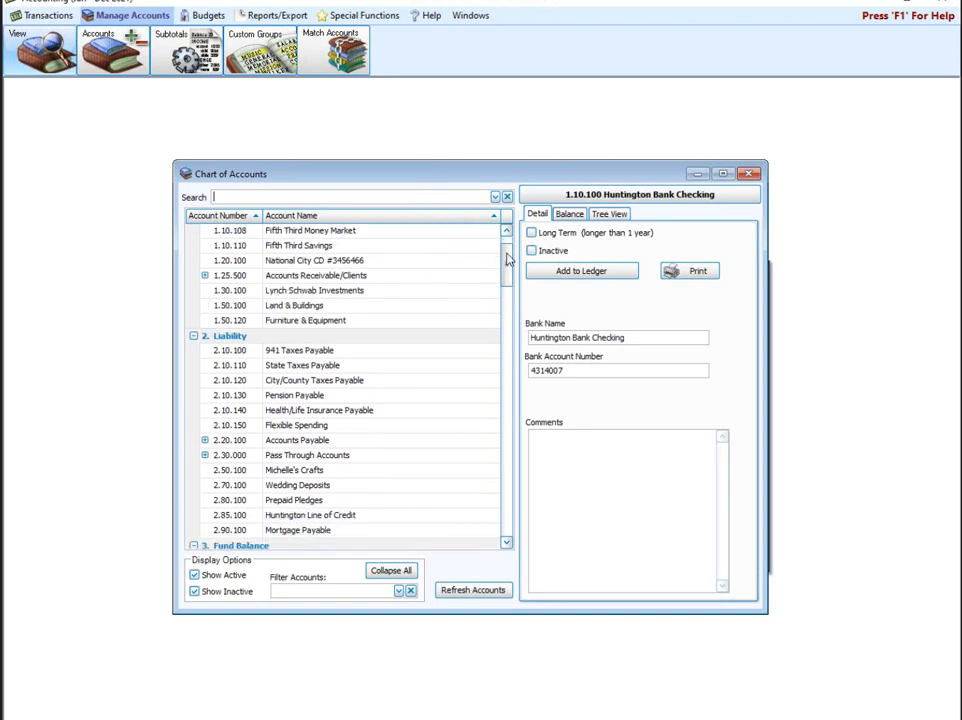
scroll(483, 243, "up", 1)
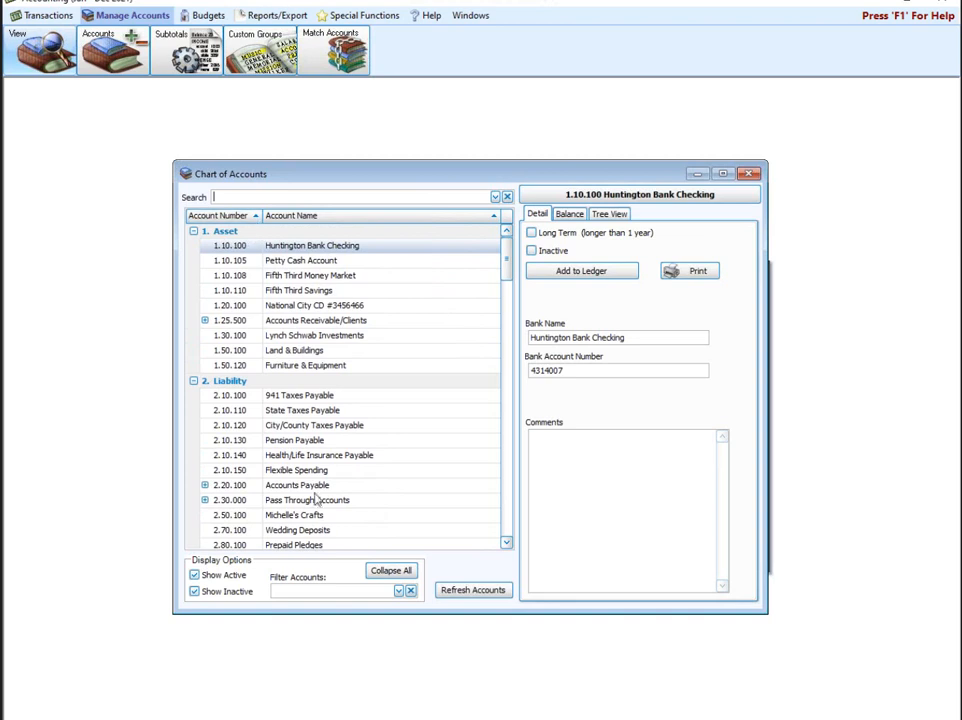
Collapse all account categories and examine the accounts grouped under Expense and Income
left_click(391, 570)
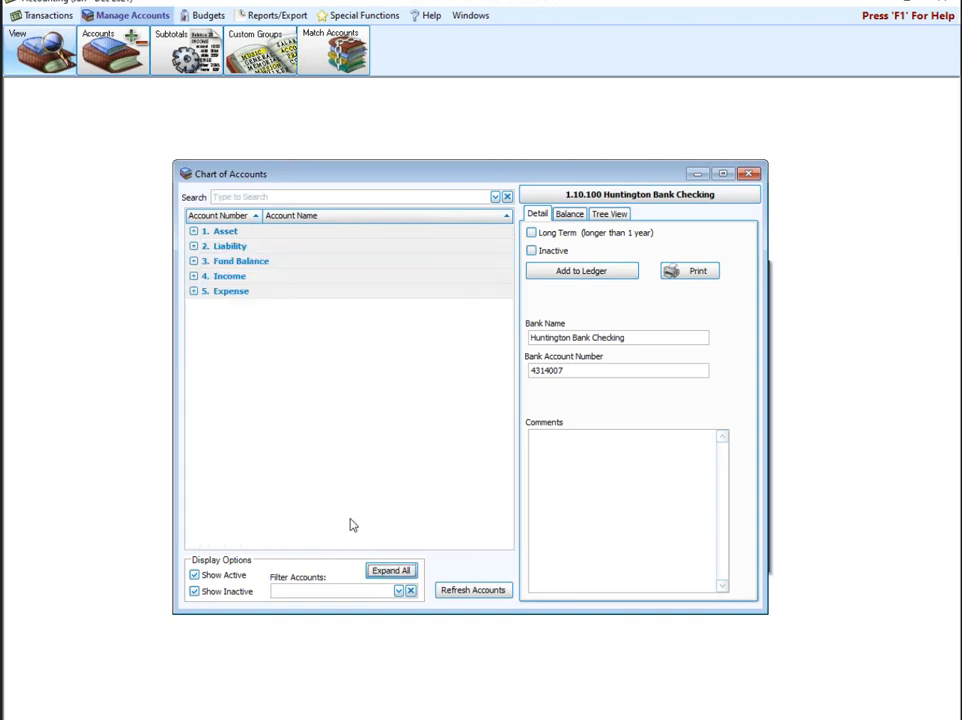
left_click(194, 277)
left_click(194, 277)
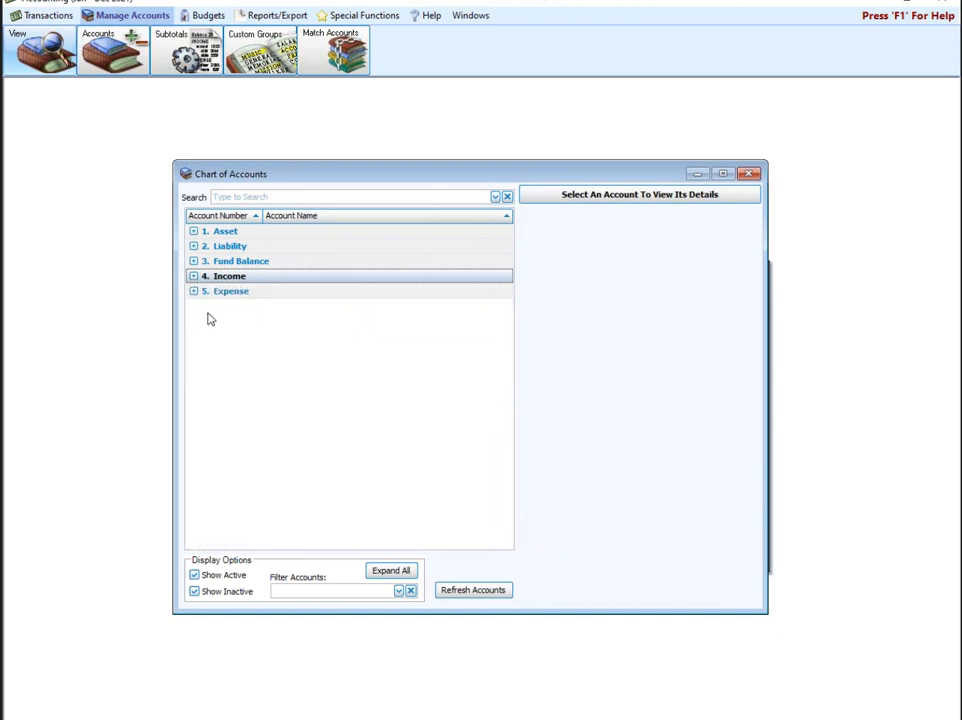
left_click(194, 291)
left_click(194, 291)
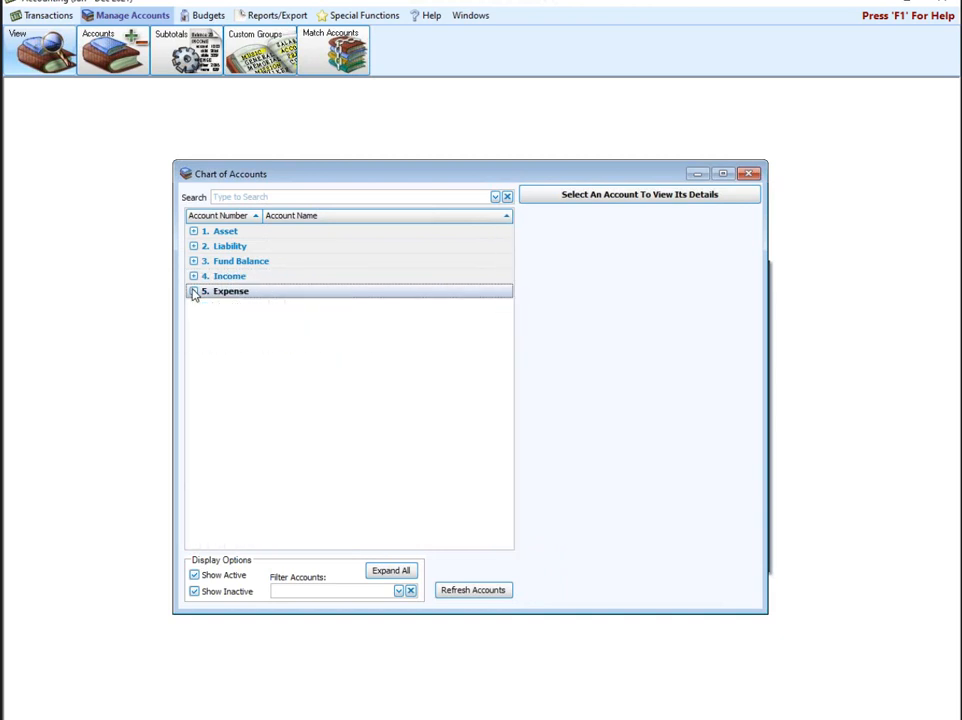
left_click(194, 291)
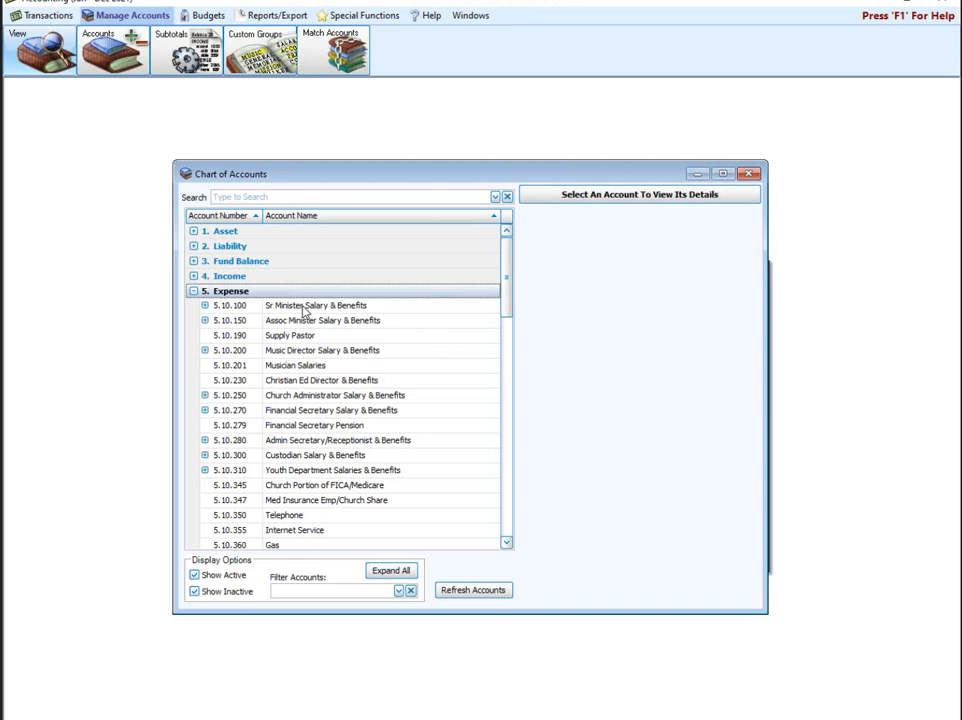
left_click(194, 291)
left_click(194, 276)
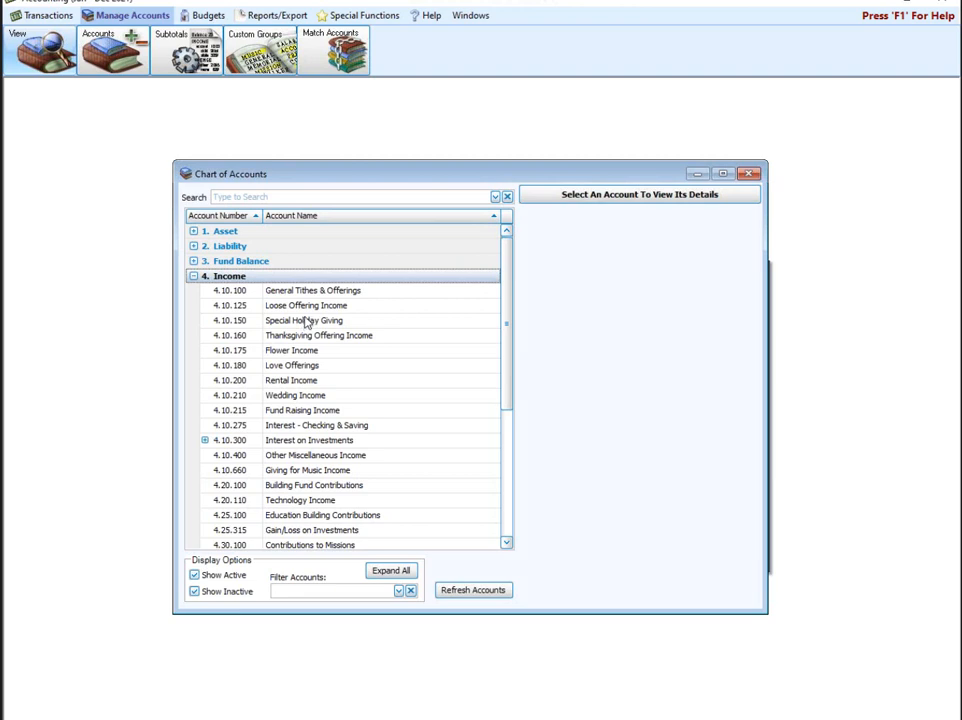
left_click(194, 276)
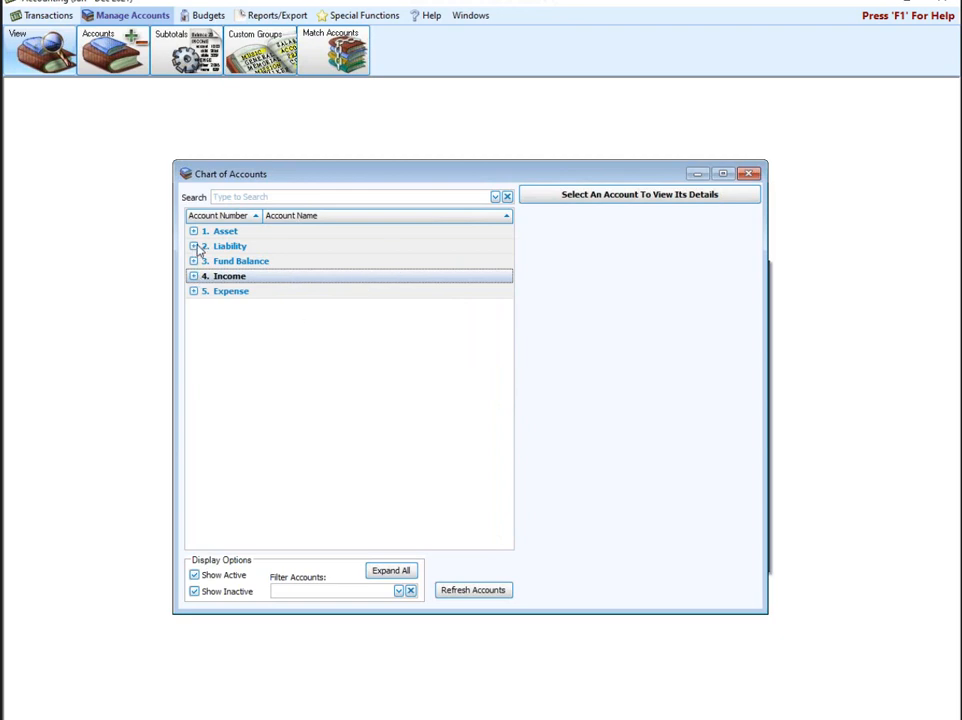
Examine the Liability accounts and the subaccounts of Pass Through Accounts, closing the chart of accounts when done
left_click(194, 246)
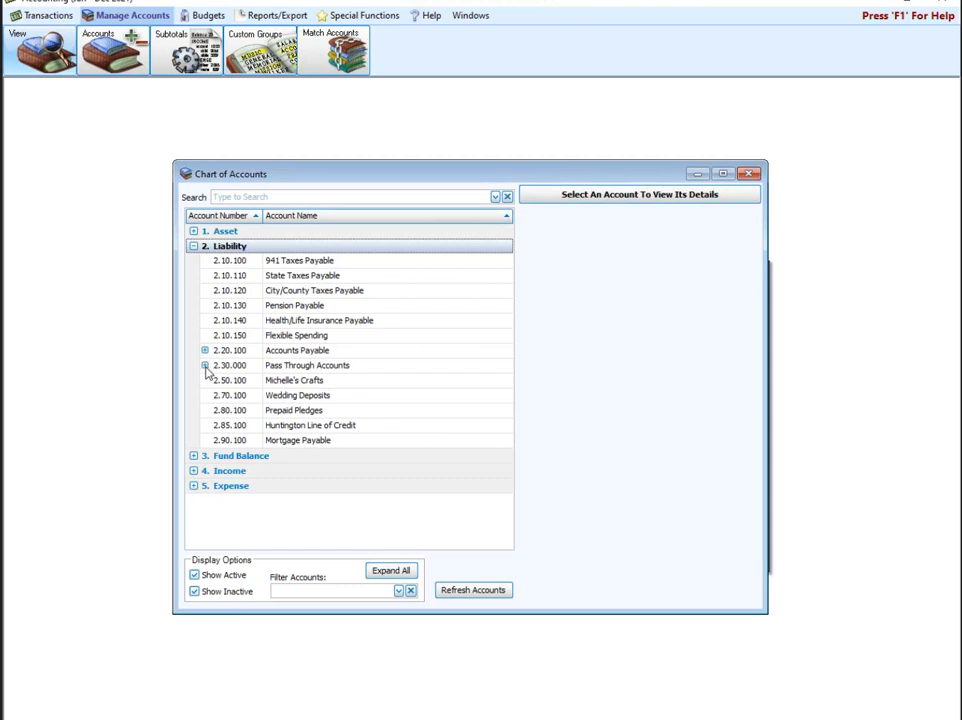
left_click(205, 366)
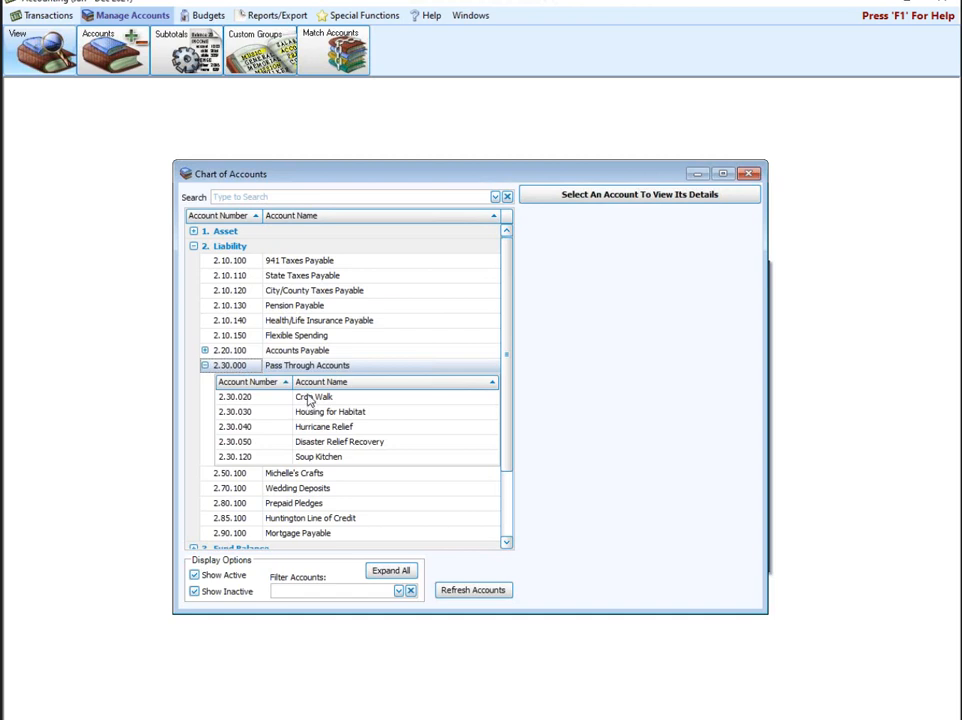
left_click(205, 366)
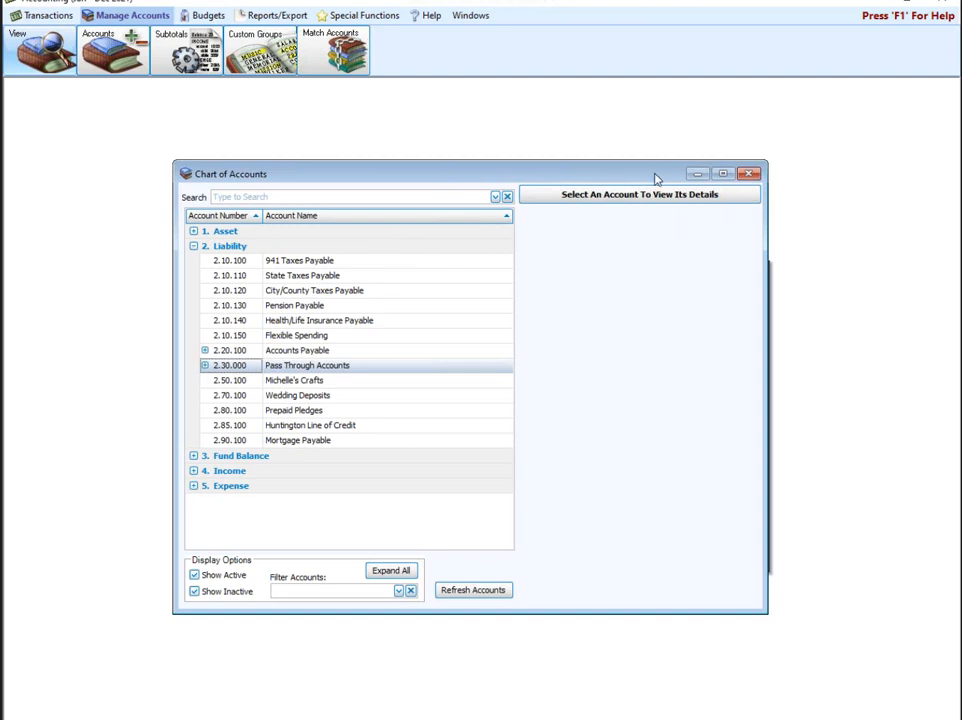
left_click(750, 175)
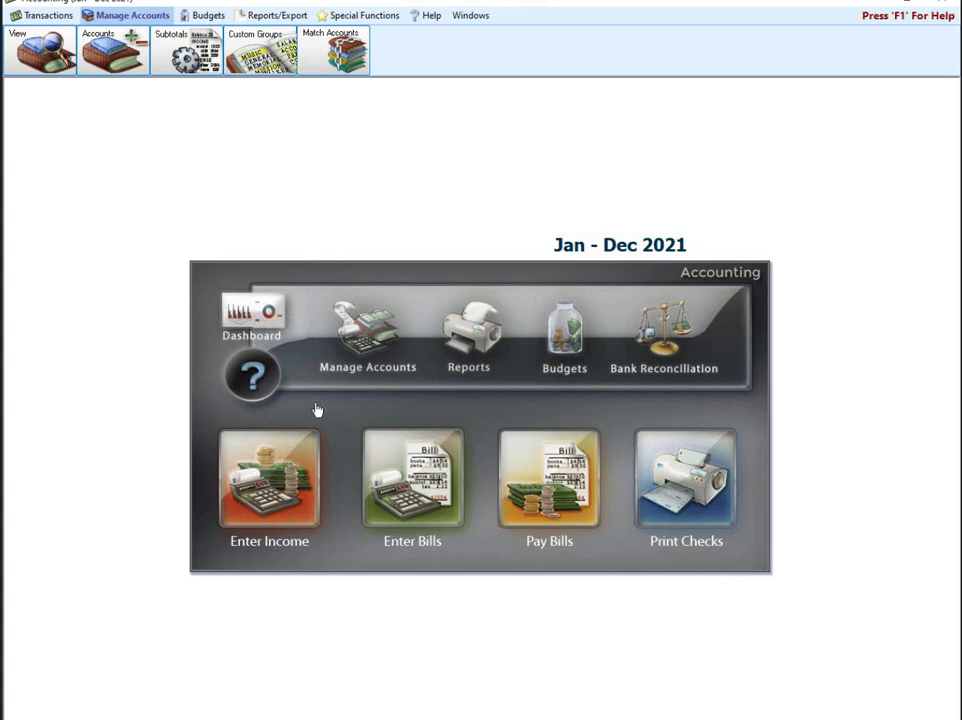
Open Transfer Donations from the transactions area and display the default account links
left_click(43, 18)
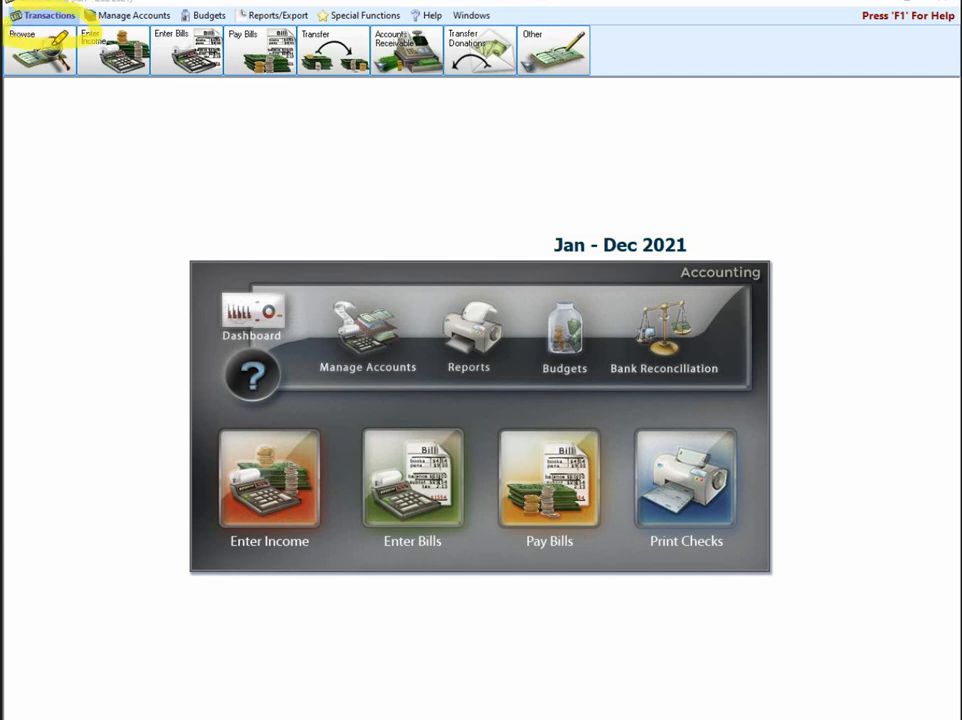
mouse_move(88, 60)
left_mouse_down()
mouse_move(228, 116)
mouse_move(399, 142)
mouse_move(468, 87)
mouse_move(463, 76)
mouse_move(436, 99)
mouse_move(405, 100)
left_mouse_up()
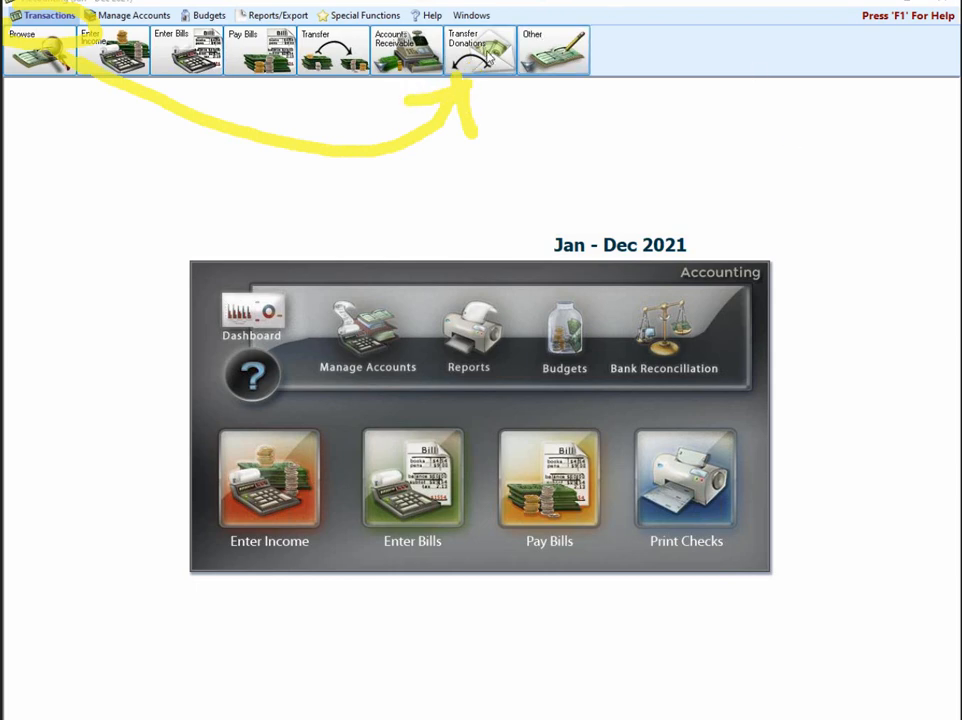
left_click(382, 45)
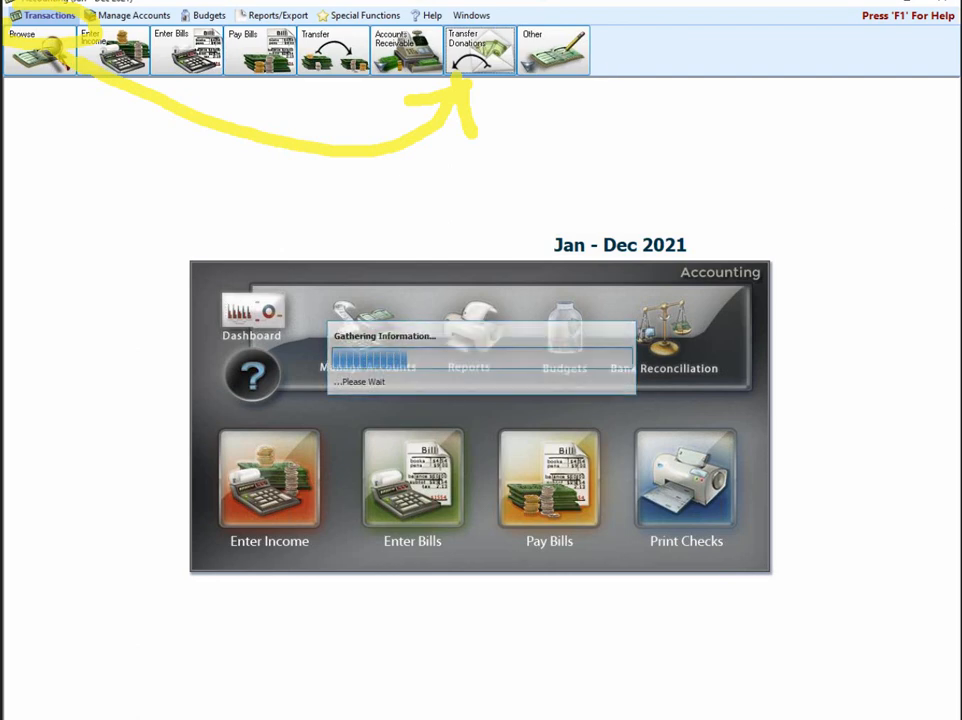
key("Escape")
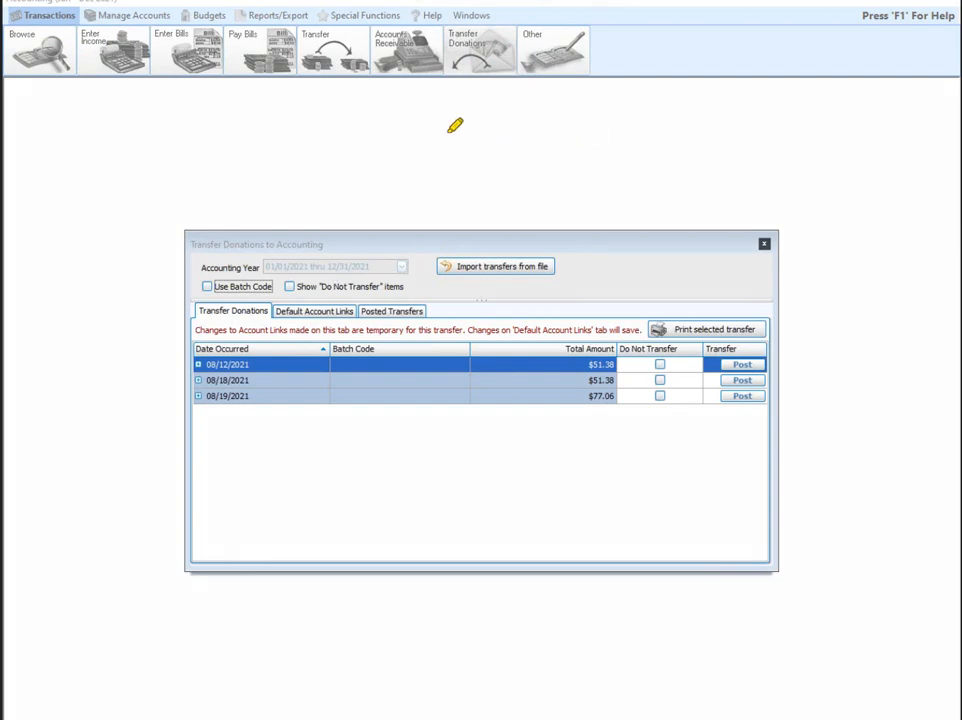
mouse_move(317, 180)
left_mouse_down()
mouse_move(326, 285)
mouse_move(354, 260)
mouse_move(340, 308)
left_mouse_up()
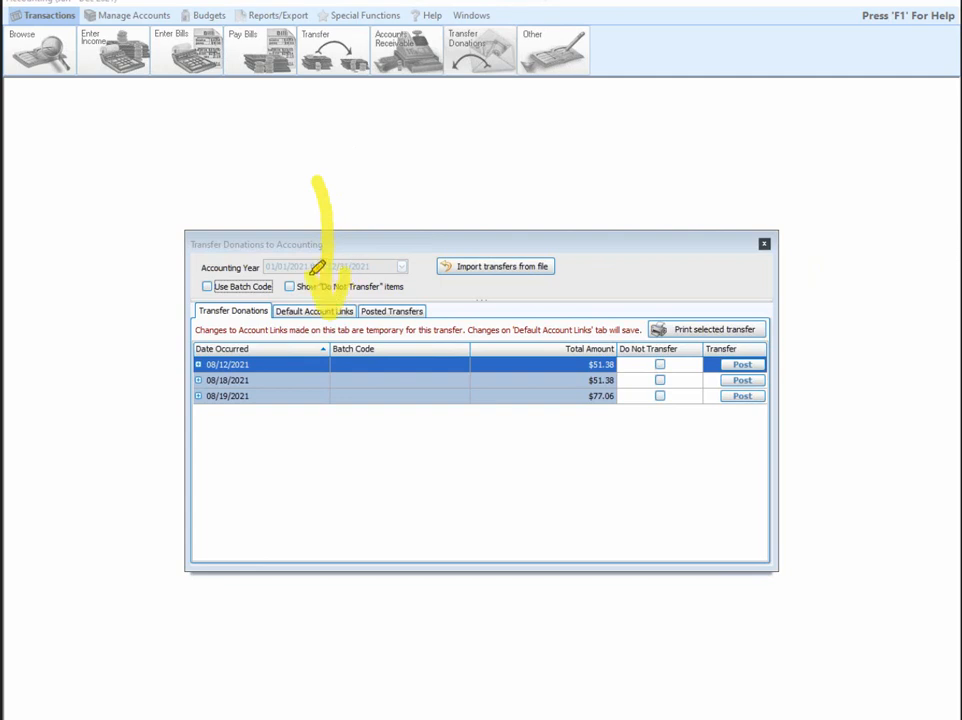
left_click_drag(318, 262, 330, 305)
left_click(333, 310)
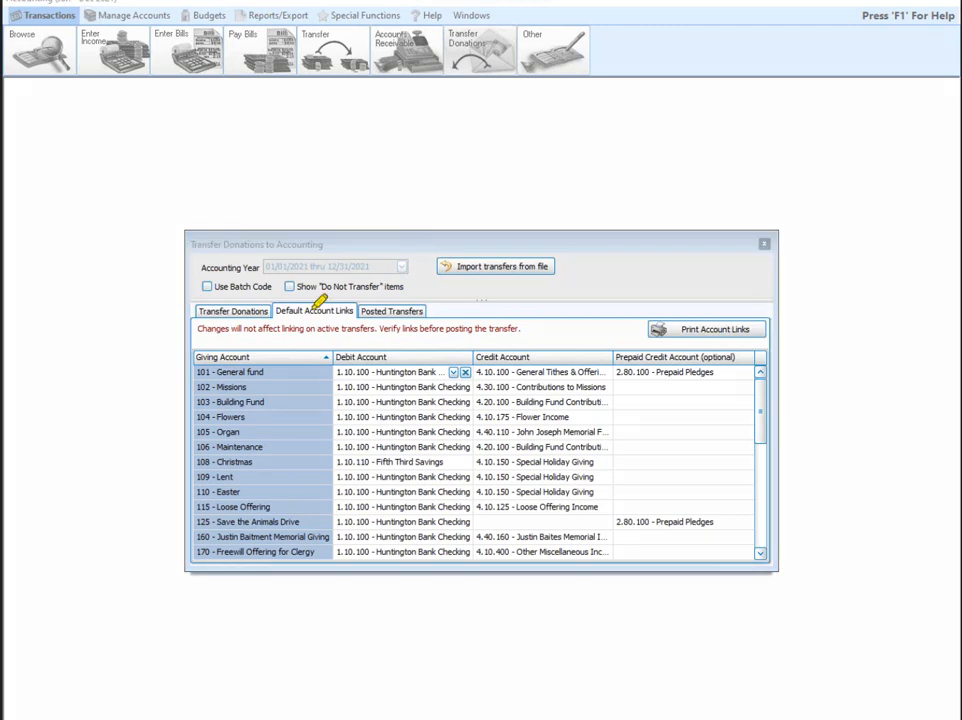
left_click_drag(185, 344, 289, 338)
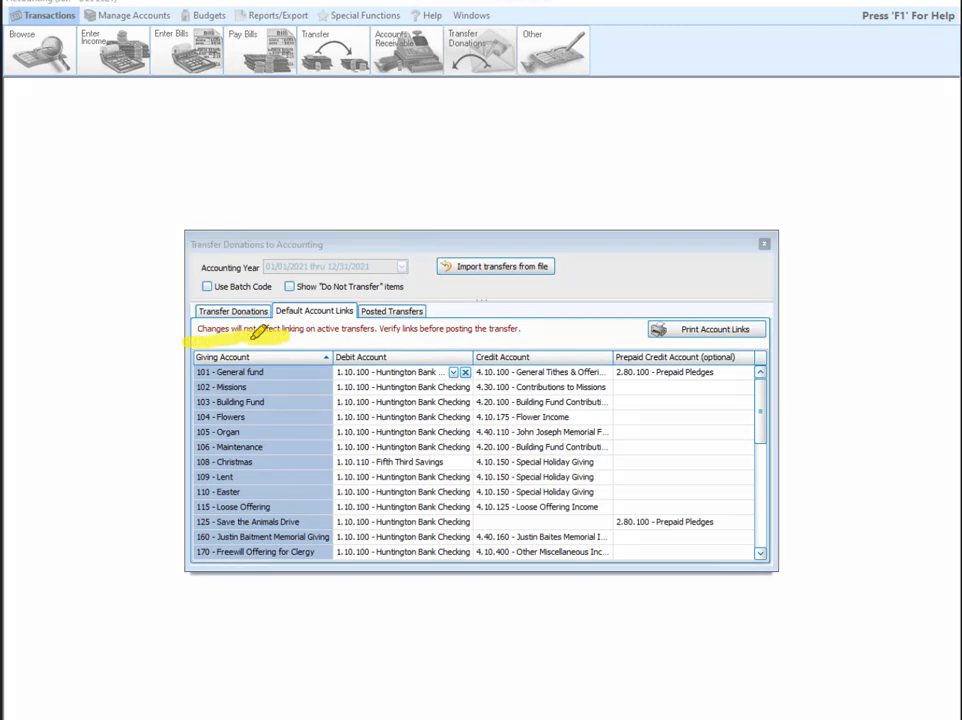
mouse_move(330, 340)
left_mouse_down()
mouse_move(344, 562)
mouse_move(340, 320)
mouse_move(327, 229)
mouse_move(356, 332)
mouse_move(416, 329)
left_mouse_up()
left_click_drag(494, 324, 582, 325)
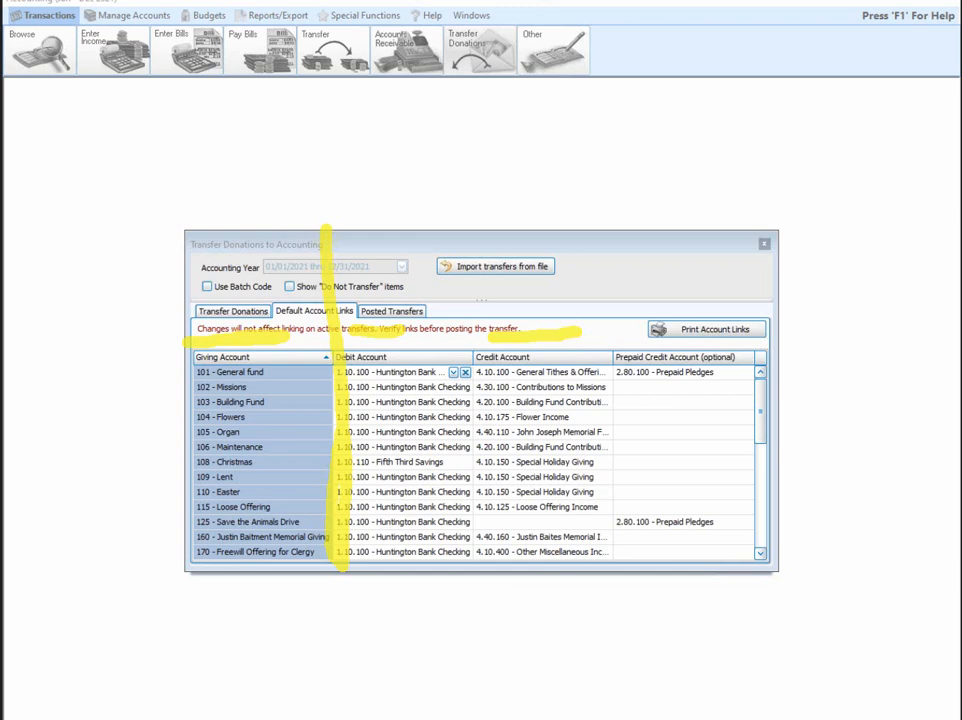
key("Escape")
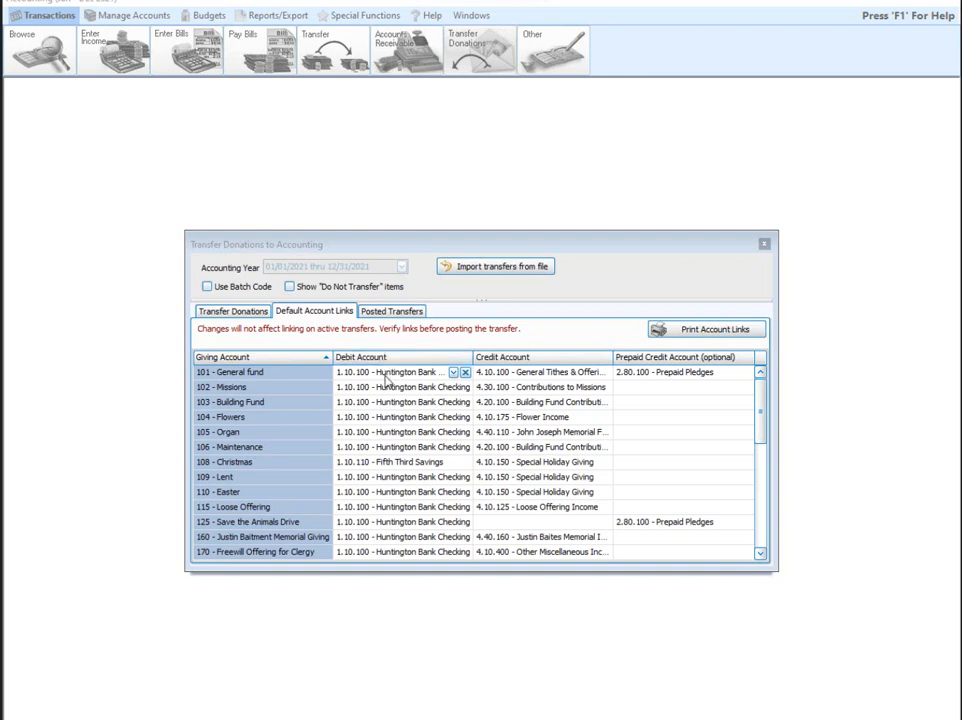
Set the default debit account for giving account 265 - Music Fund Giving to 1.10.100 Huntington Bank Checking
left_click(391, 479)
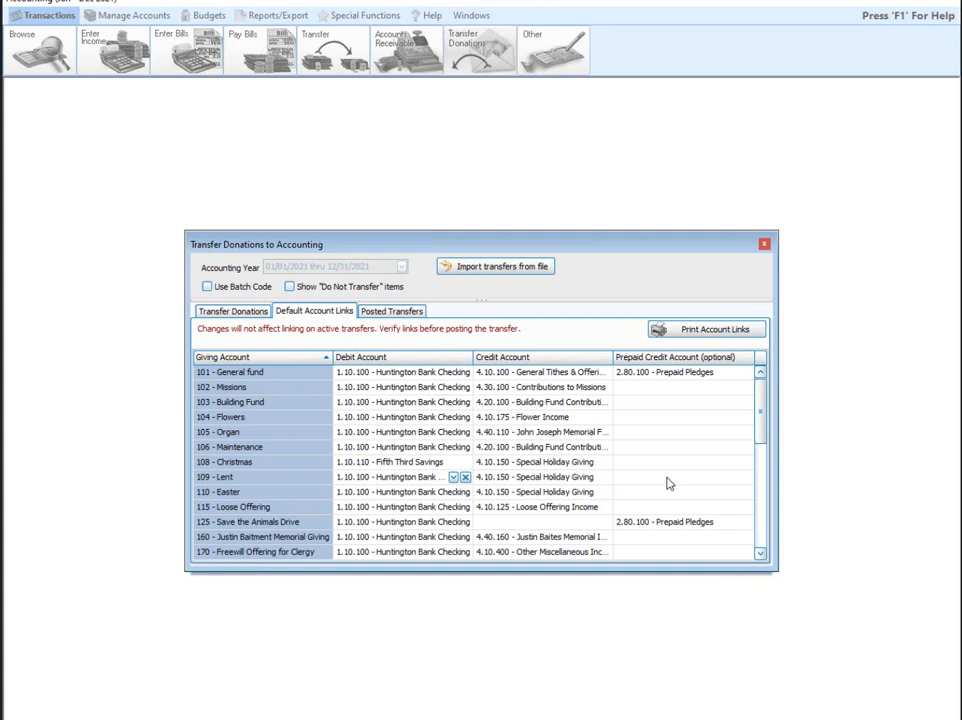
left_click_drag(761, 421, 782, 524)
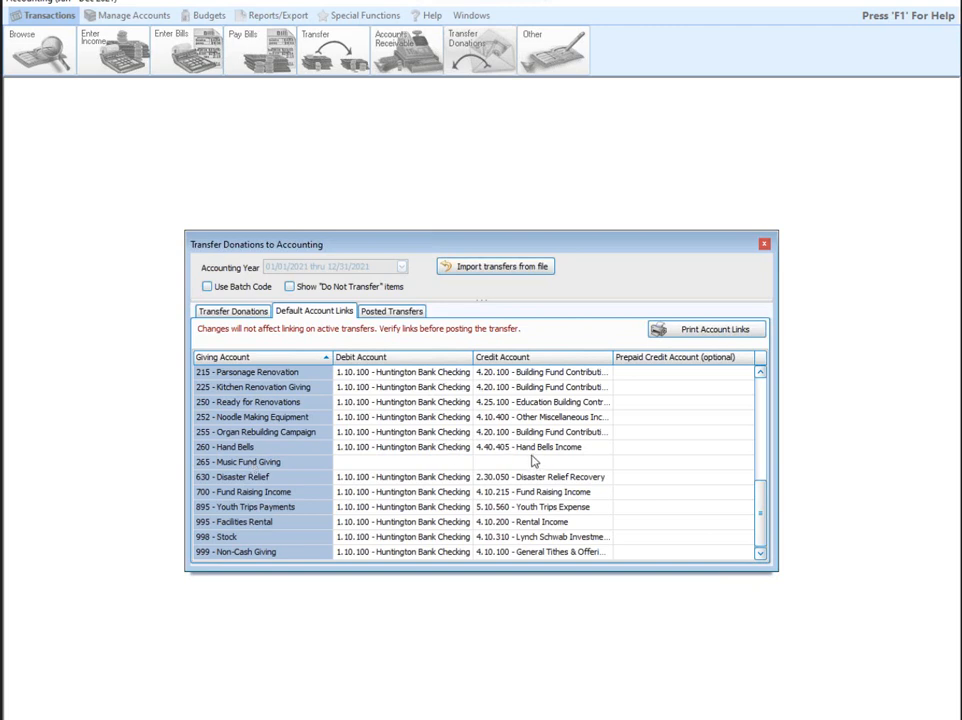
left_click(421, 462)
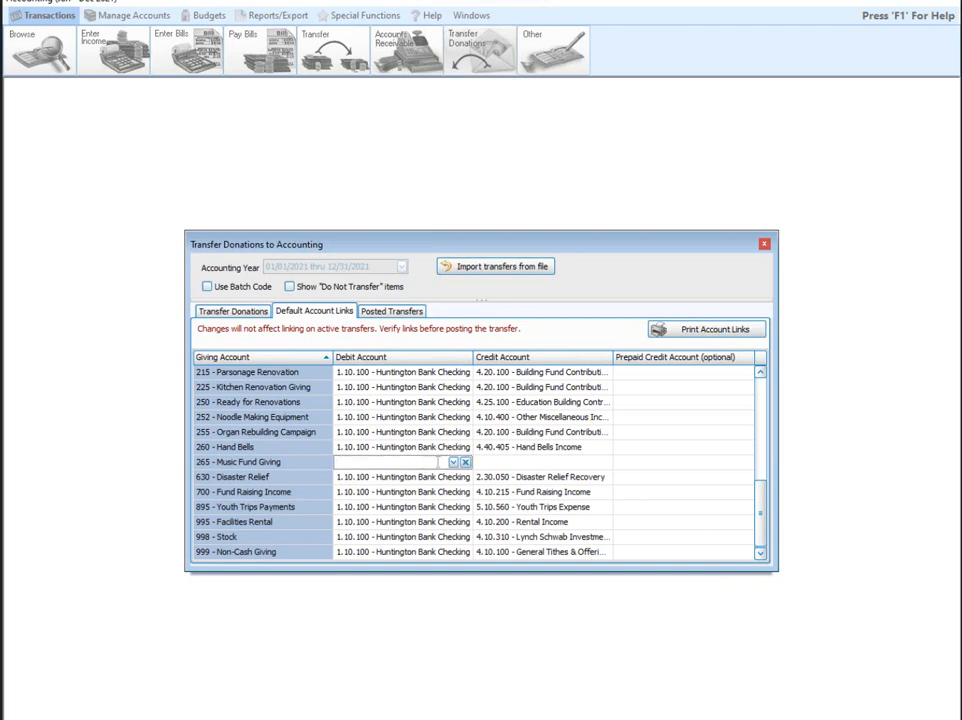
left_click(452, 462)
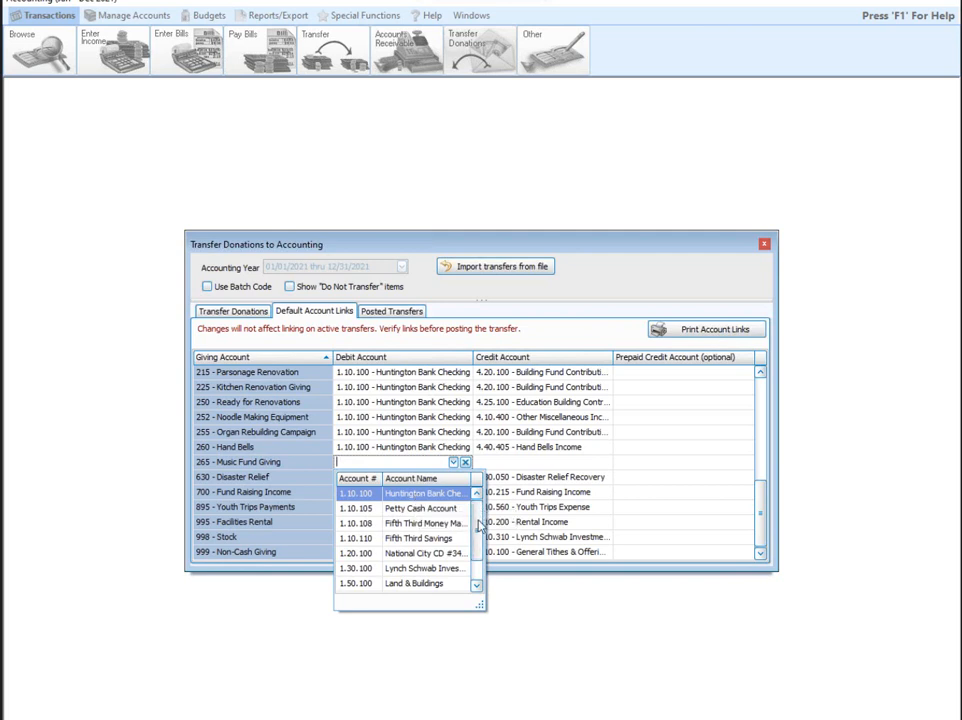
scroll(481, 536, "down", 1)
scroll(481, 536, "up", 1)
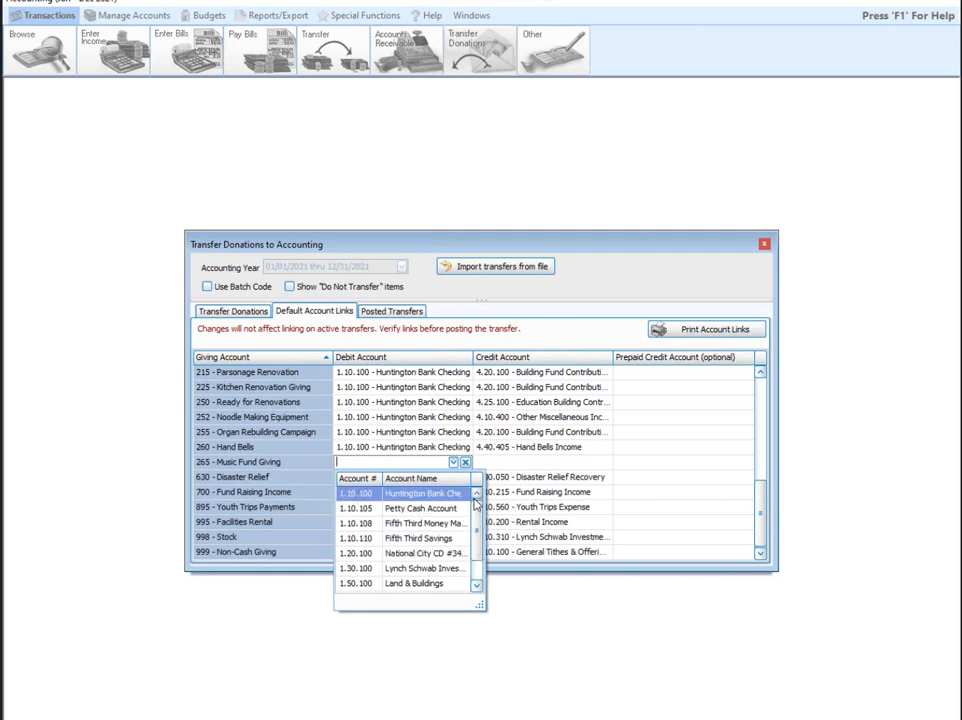
left_click(408, 496)
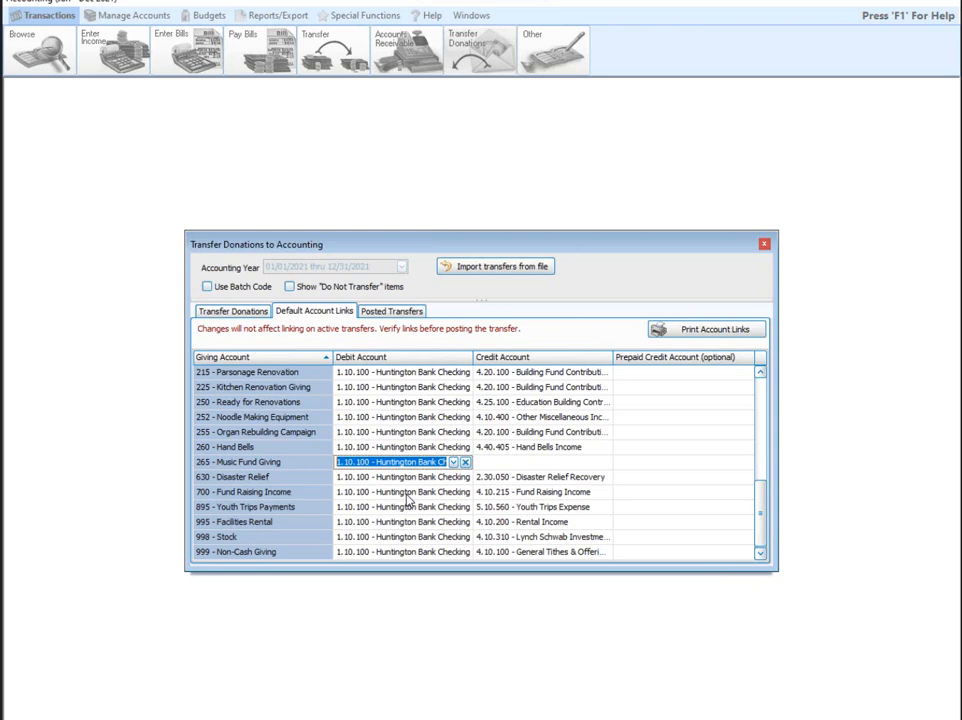
Find "musi" among the credit accounts for 265 - Music Fund Giving and choose 4.10.660 Giving for Music Income
left_click(487, 462)
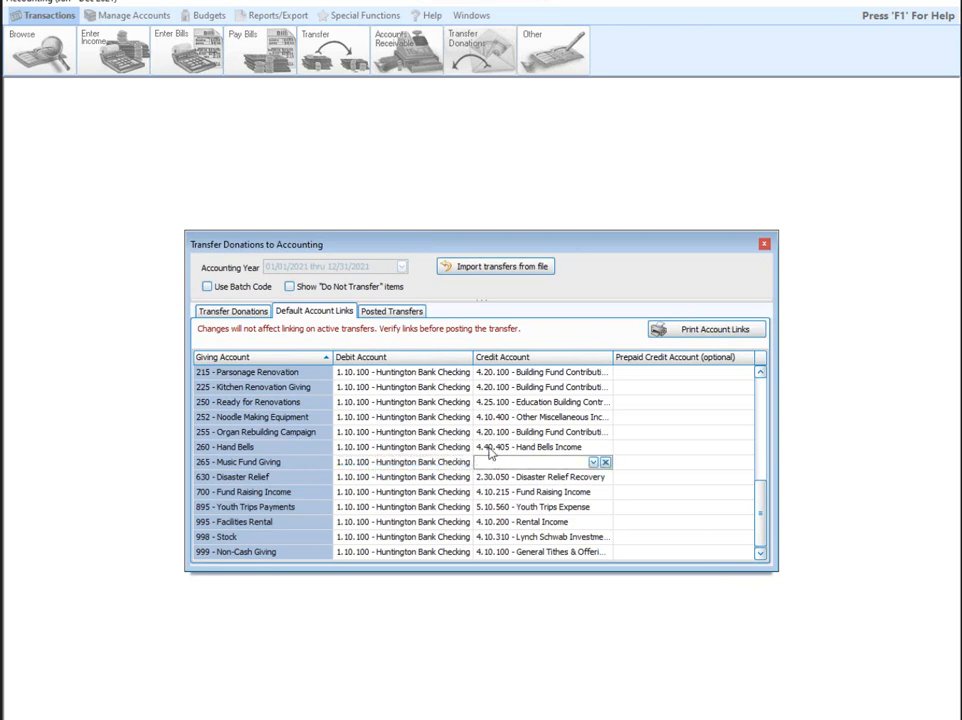
type("musi")
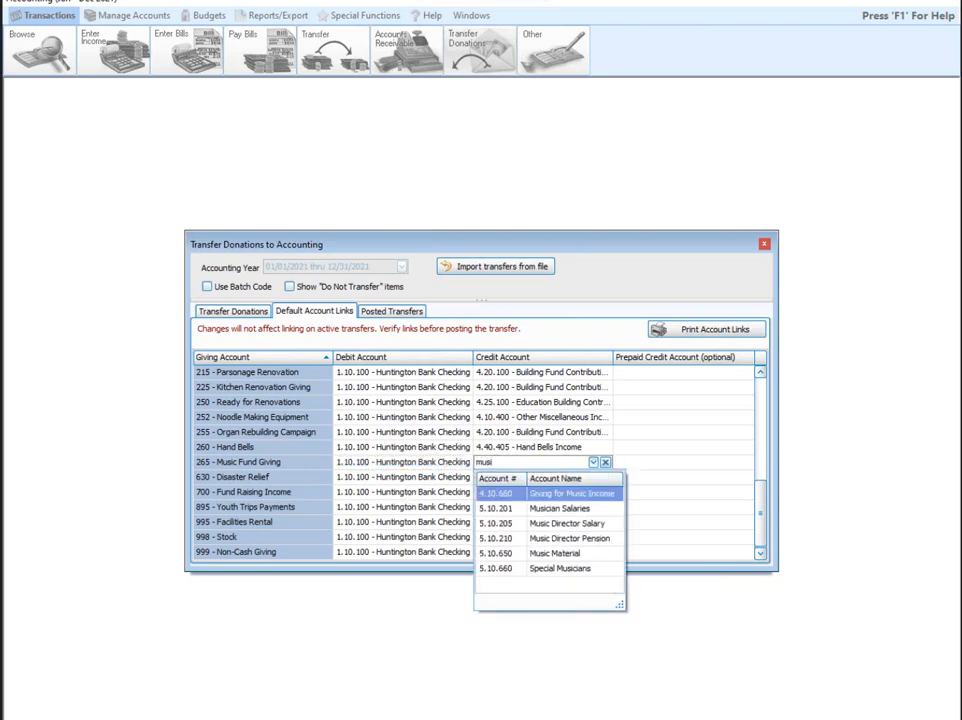
left_click(559, 494)
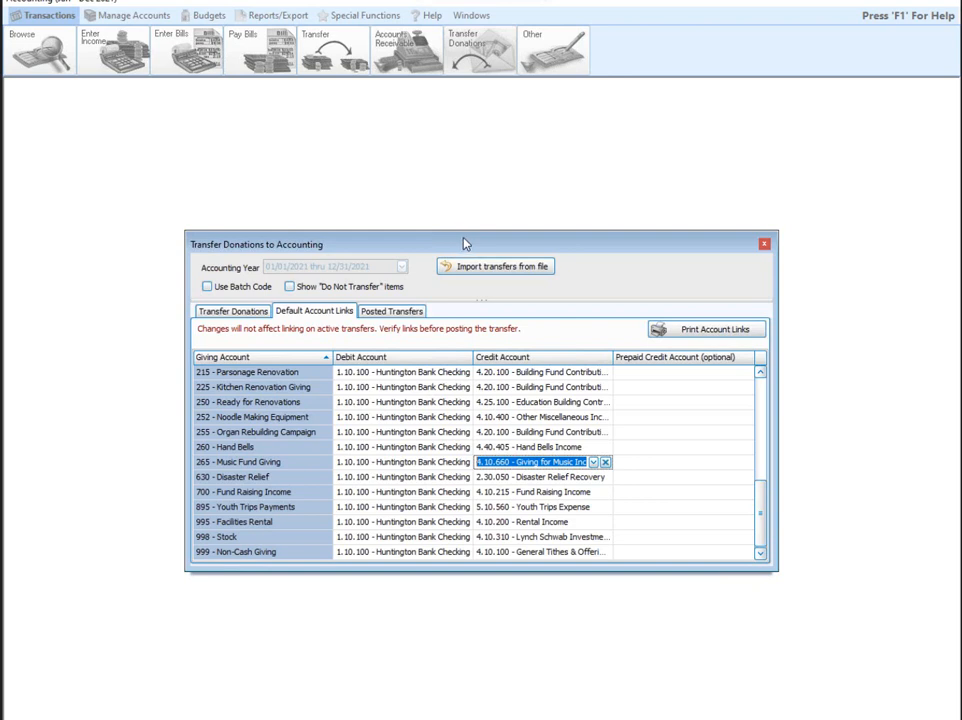
Close the donation transfer window, minimize Accounting, and switch to the main Church Windows Software launcher
left_click(764, 244)
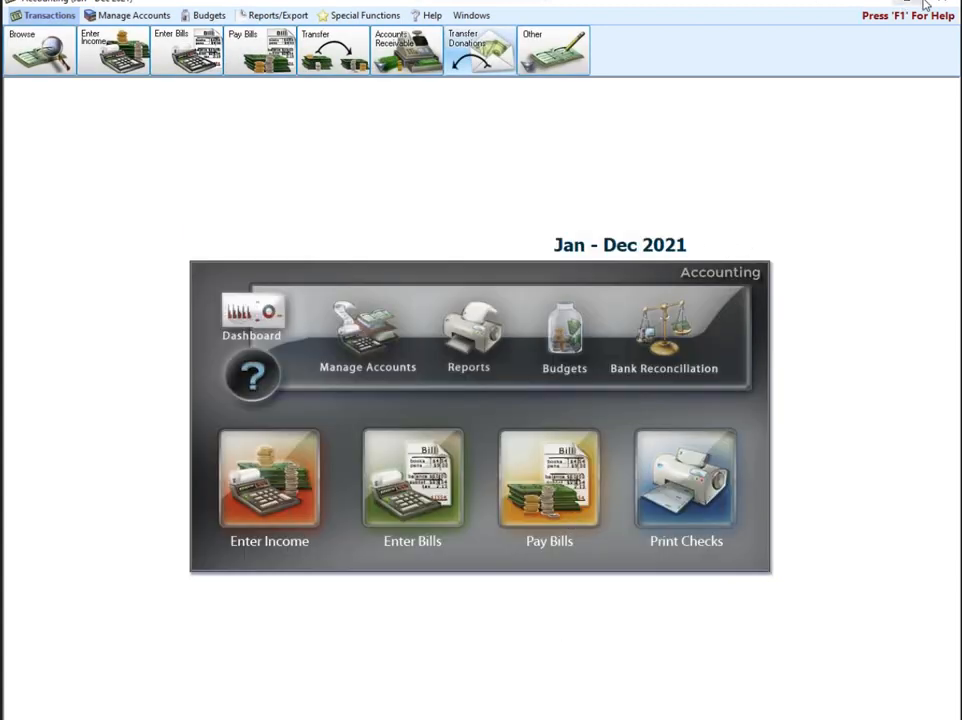
left_click(870, 3)
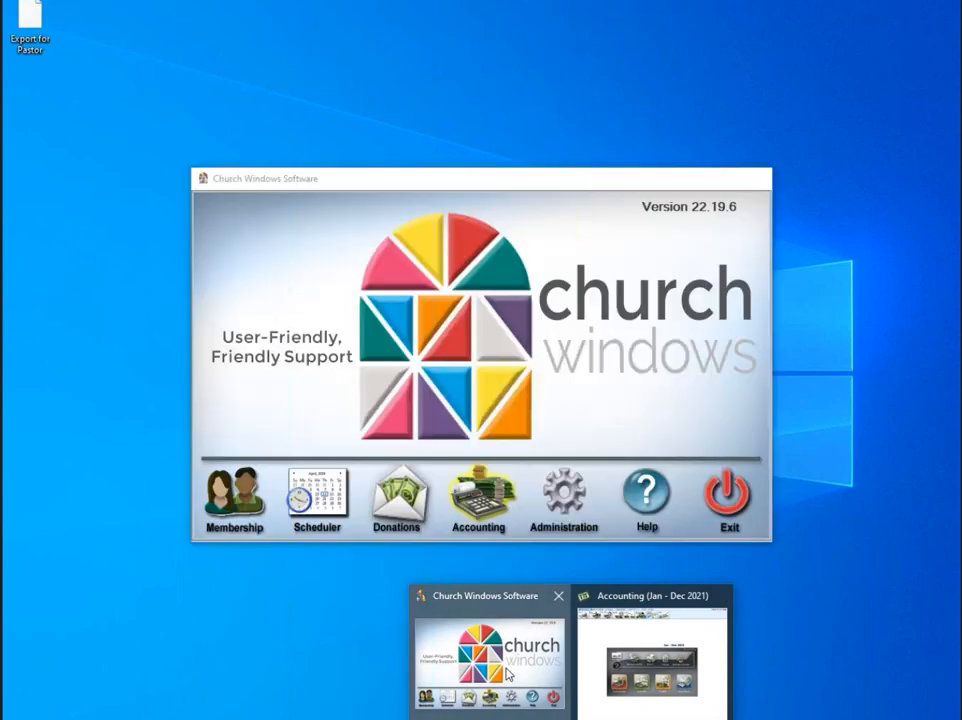
left_click(509, 672)
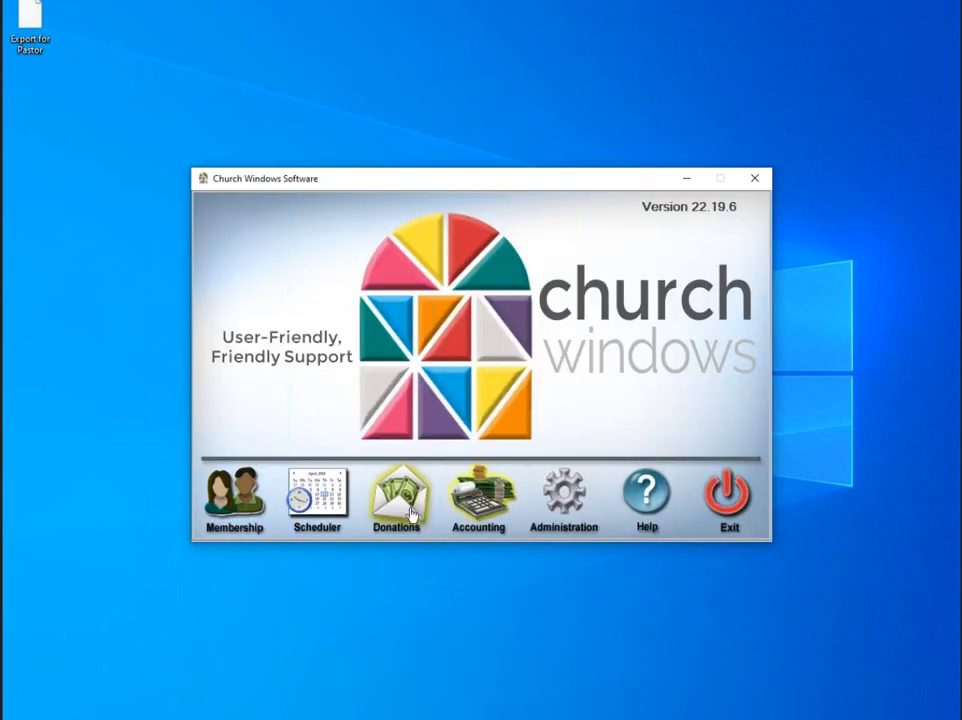
Open the Donations module's transfer to Accounting and review the default account links of the giving accounts
left_click(400, 508)
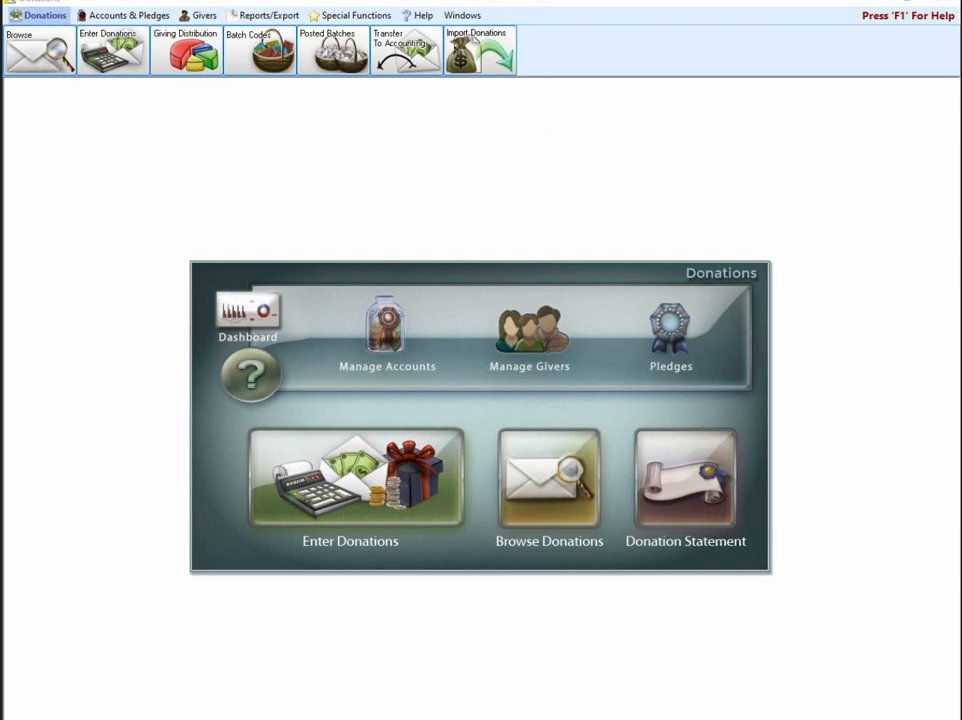
mouse_move(95, 2)
left_mouse_down()
mouse_move(25, 30)
mouse_move(35, 18)
mouse_move(87, 91)
mouse_move(234, 130)
mouse_move(350, 133)
mouse_move(389, 107)
mouse_move(405, 72)
mouse_move(408, 92)
mouse_move(390, 72)
mouse_move(362, 108)
left_mouse_up()
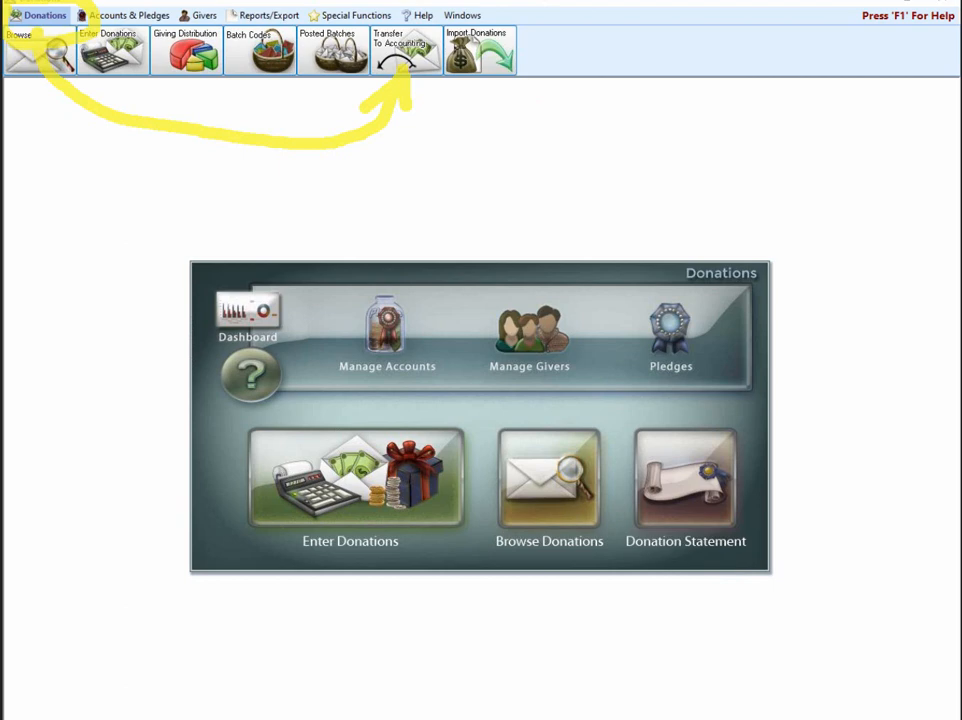
key("Escape")
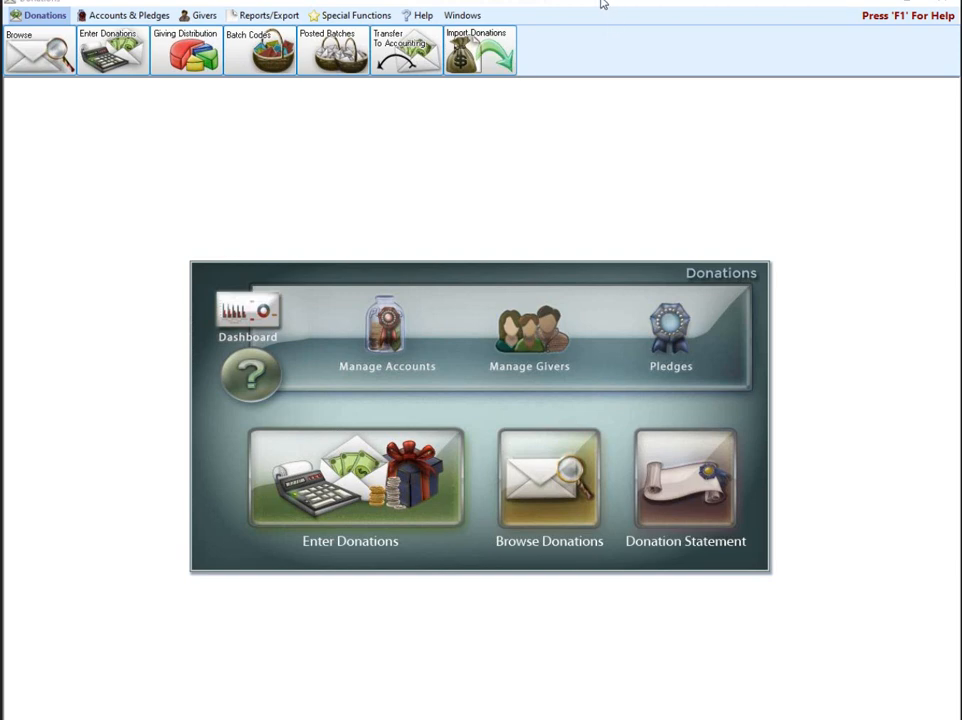
left_click(408, 67)
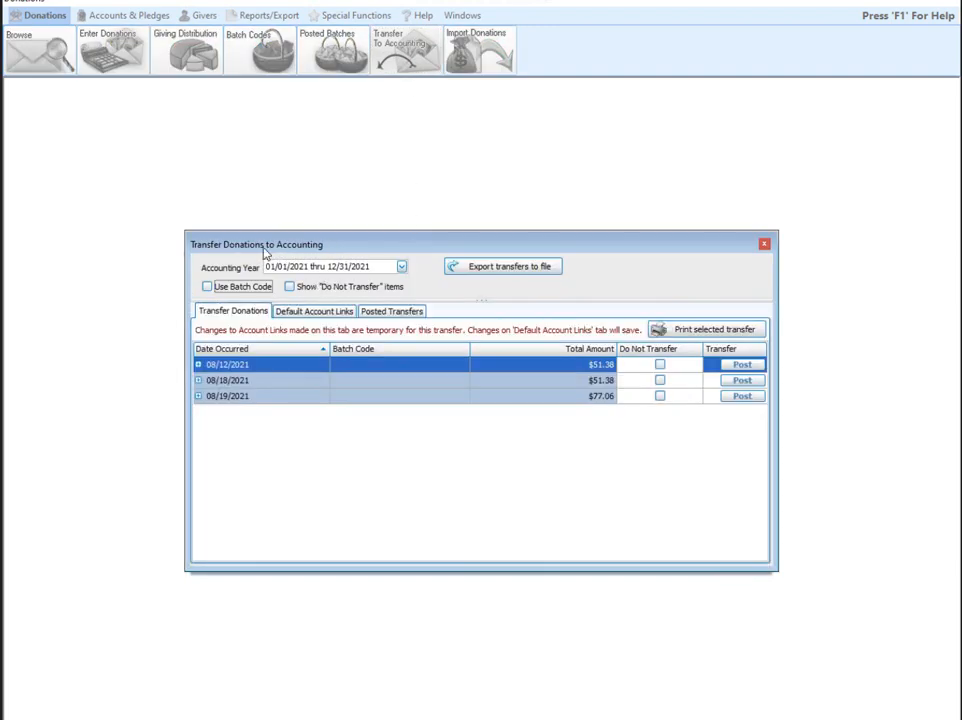
left_click(325, 314)
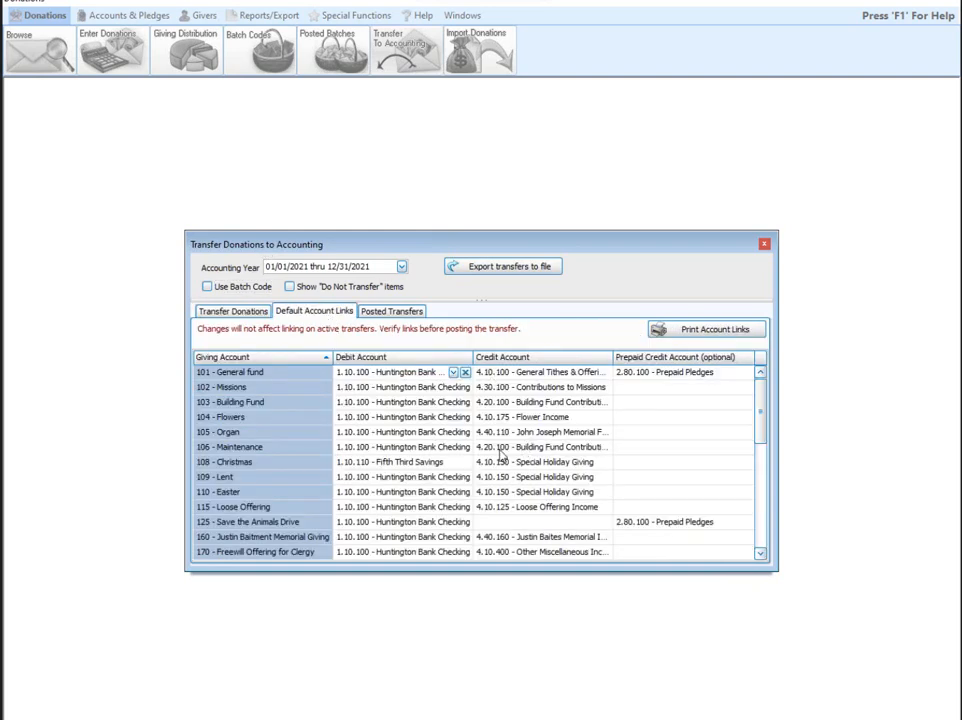
scroll(510, 458, "down", 1)
scroll(510, 458, "down", 1)
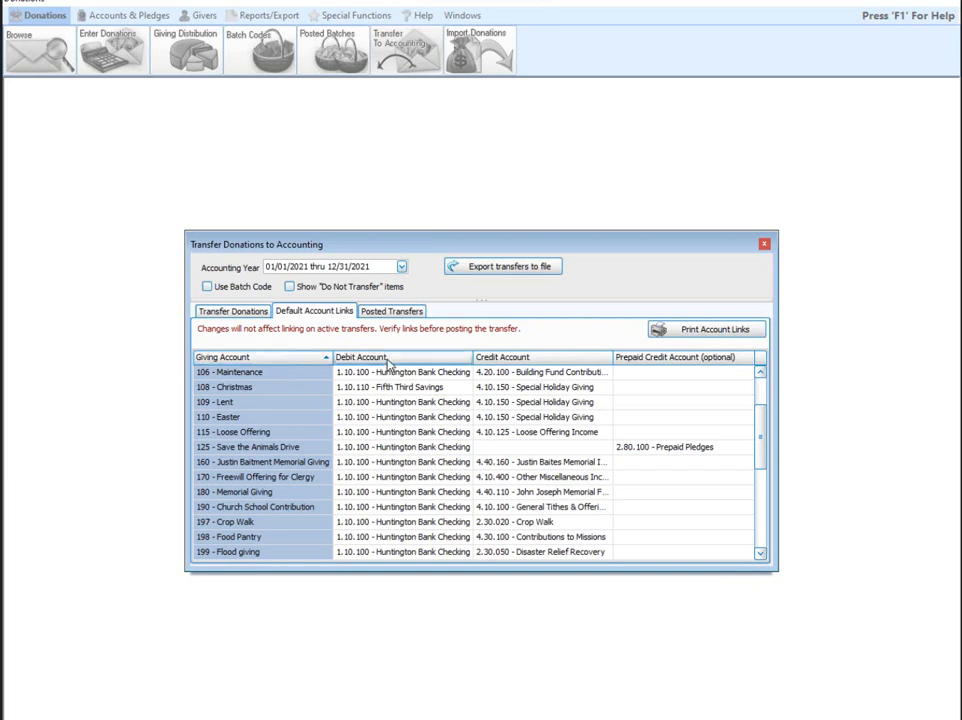
Expand the 08/19/2021 donation transfer to check its debited and credited accounts, and close the transfer window
left_click(233, 311)
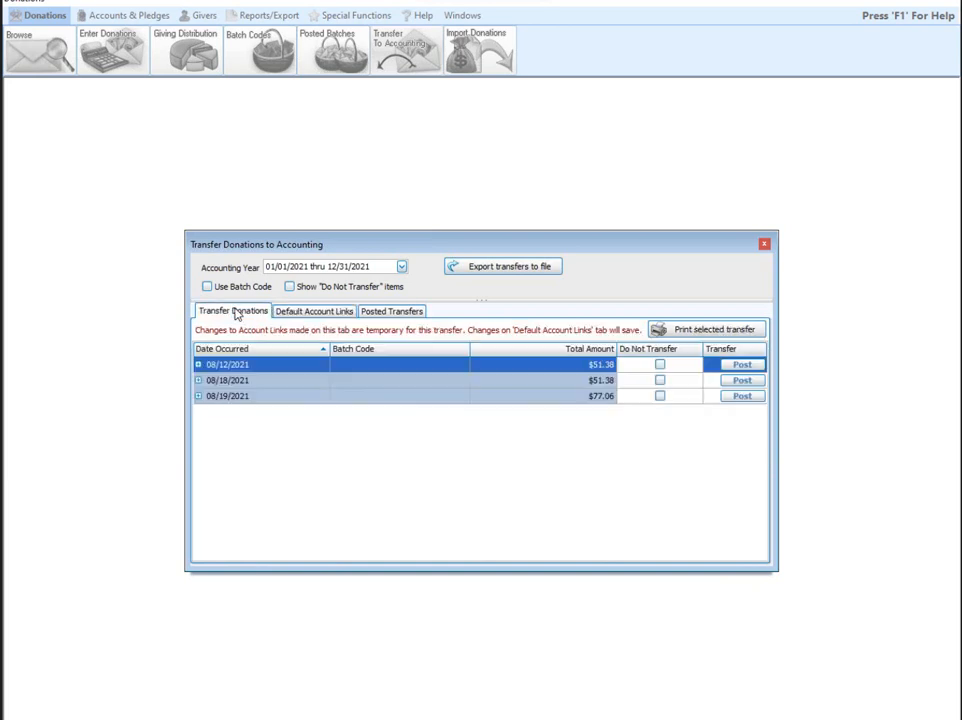
left_click(199, 396)
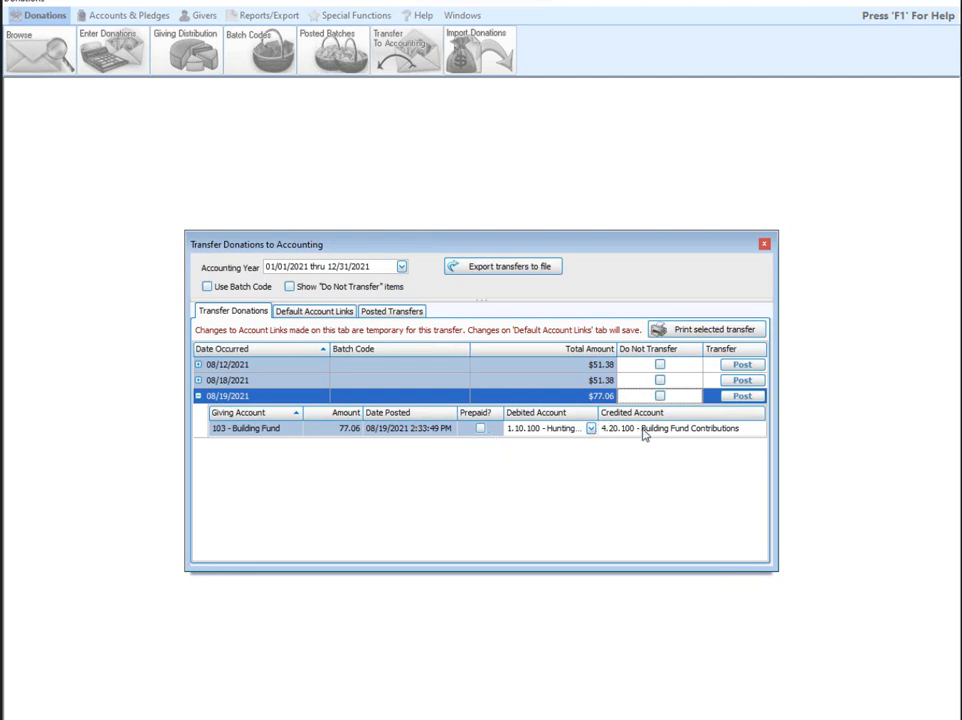
left_click(744, 396)
left_click(764, 245)
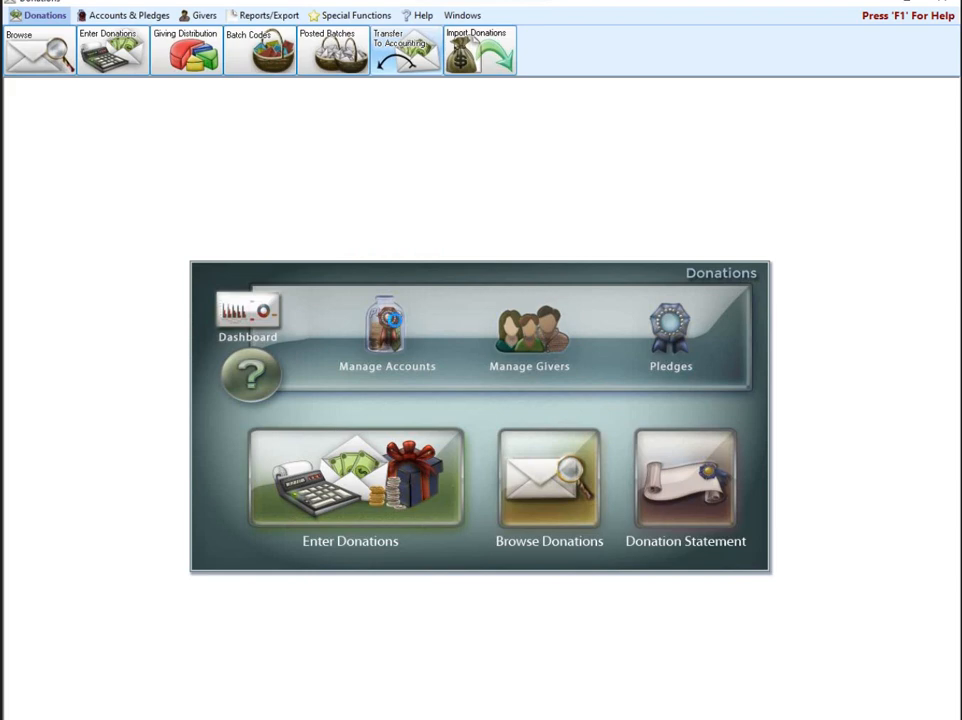
Open the giving accounts list and display the accounting links of account 104 Flowers
left_click(401, 324)
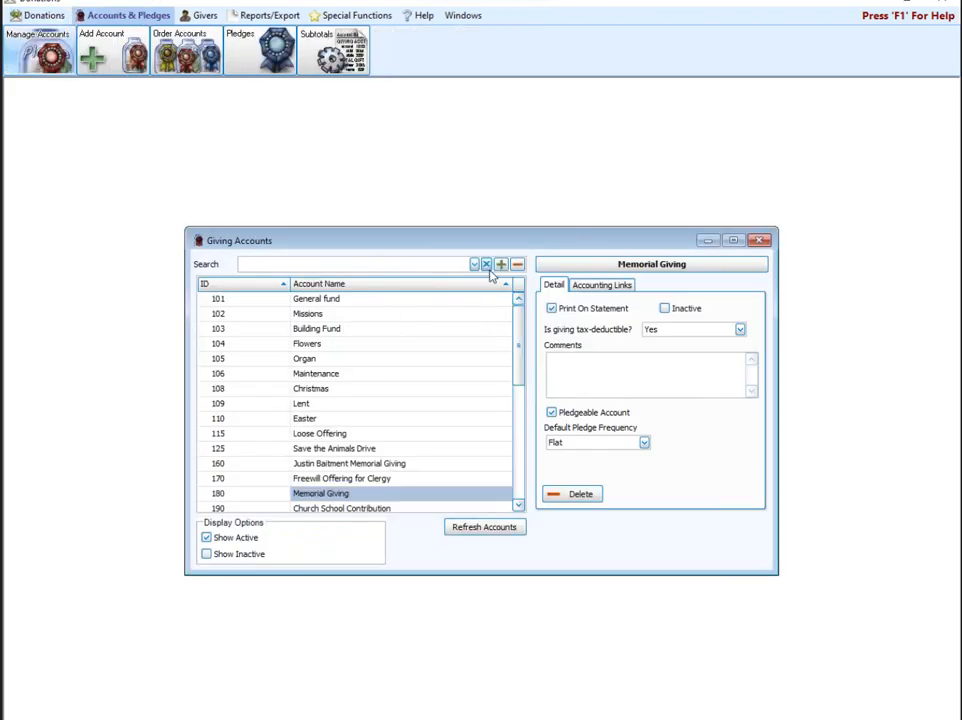
left_click(318, 329)
left_click(322, 388)
left_click(315, 344)
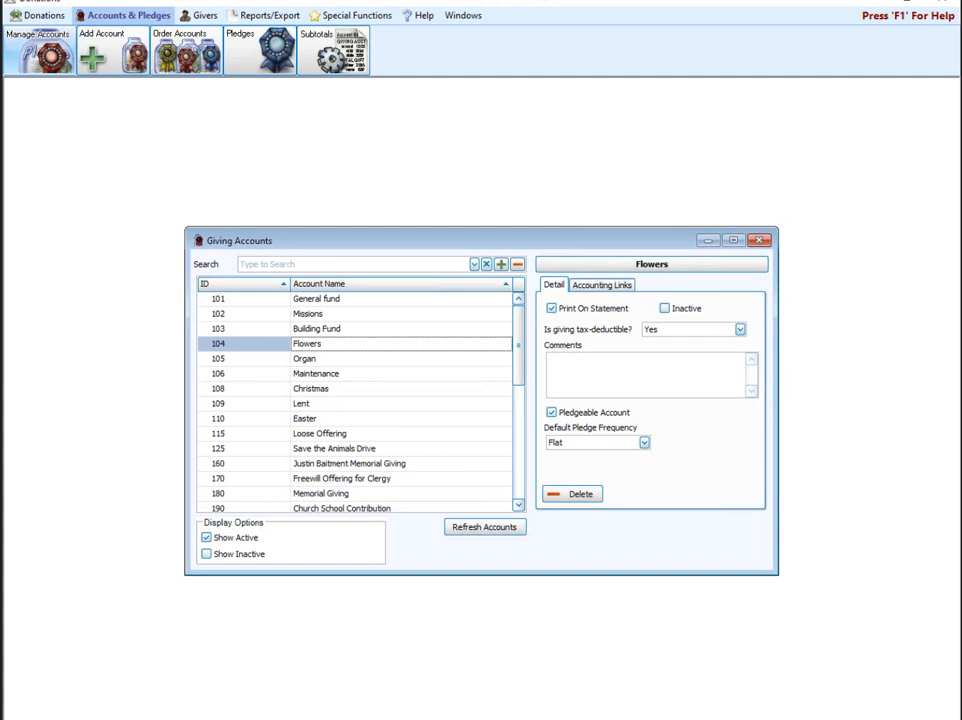
left_click(619, 287)
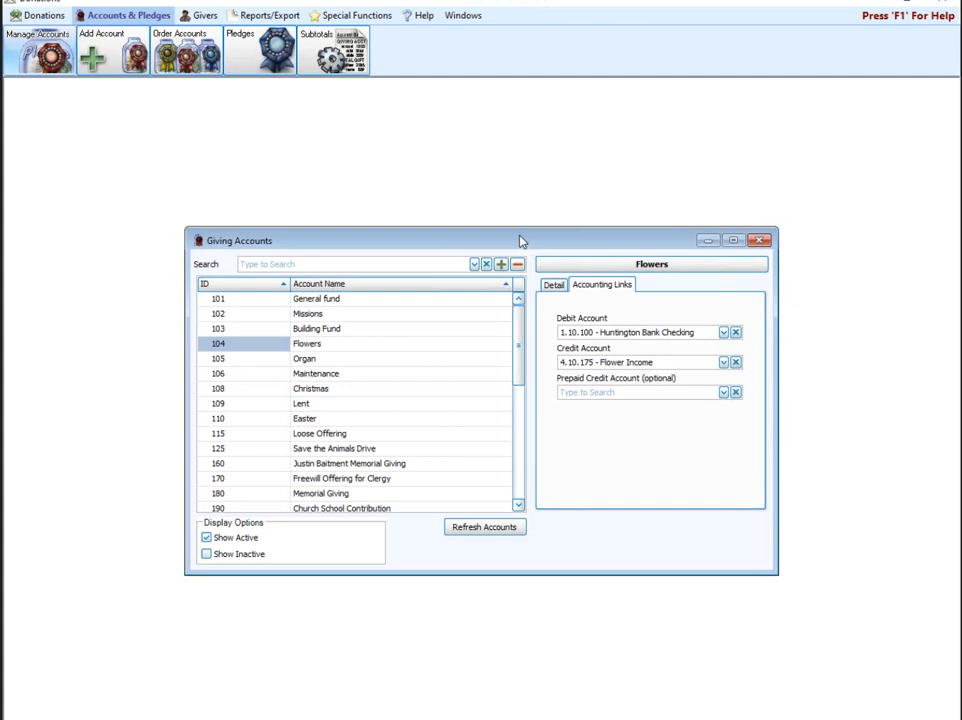
Review the accounting links of the Building Fund, Flowers, Organ and Maintenance giving accounts, and close the giving accounts list
left_click(327, 329)
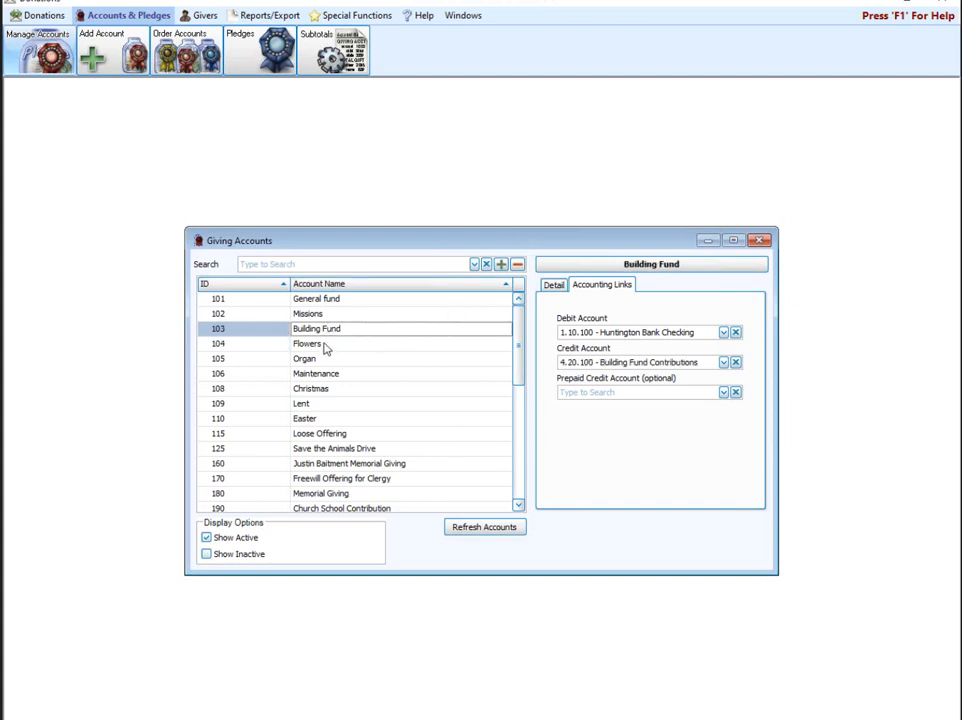
left_click(322, 345)
left_click(321, 360)
left_click(323, 373)
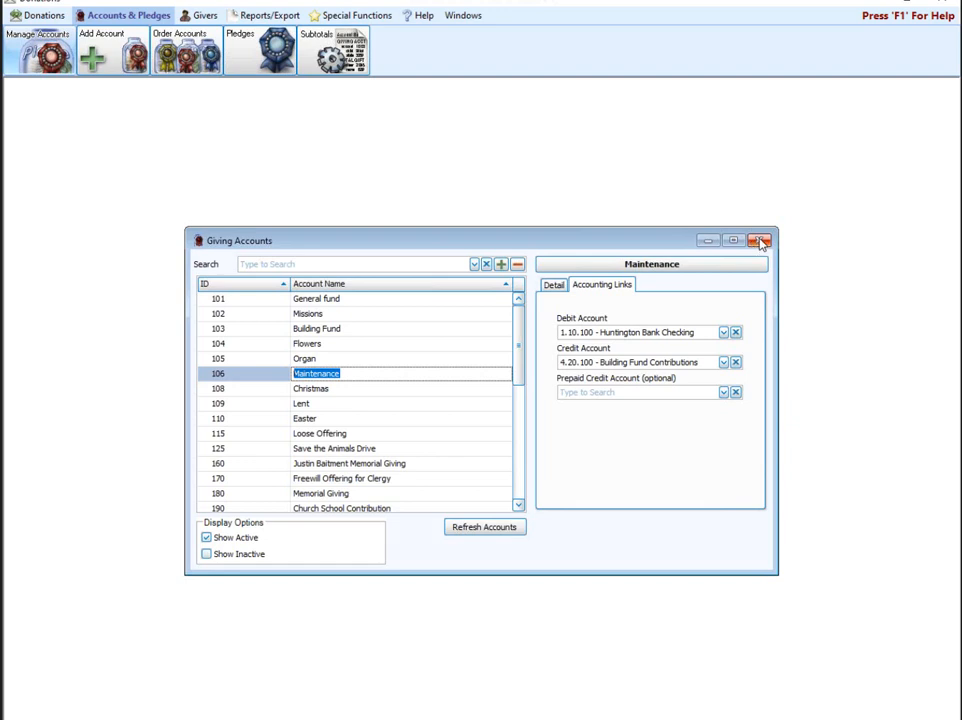
left_click(760, 242)
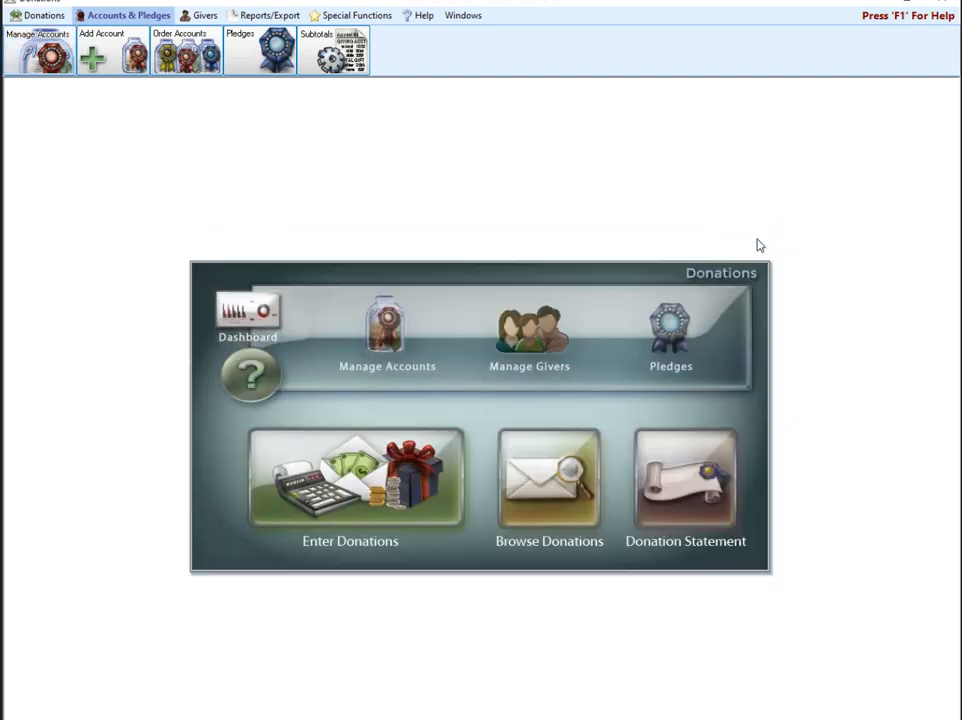
Reopen the transfer to Accounting, review the default account links down to 999 - Non-Cash Giving, and close the window
left_click(40, 17)
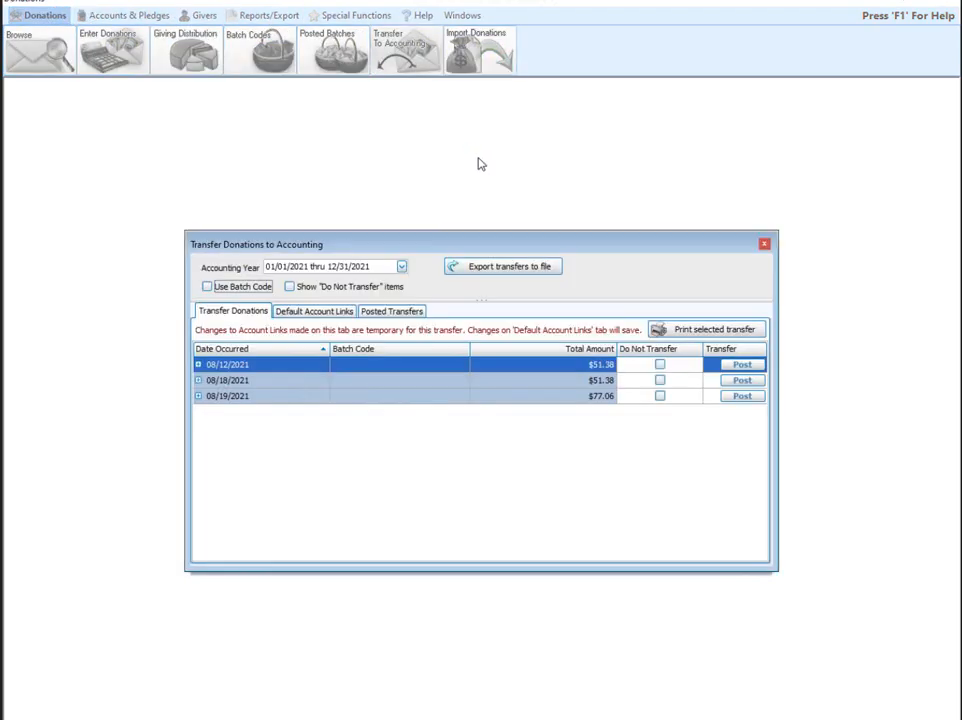
left_click(313, 314)
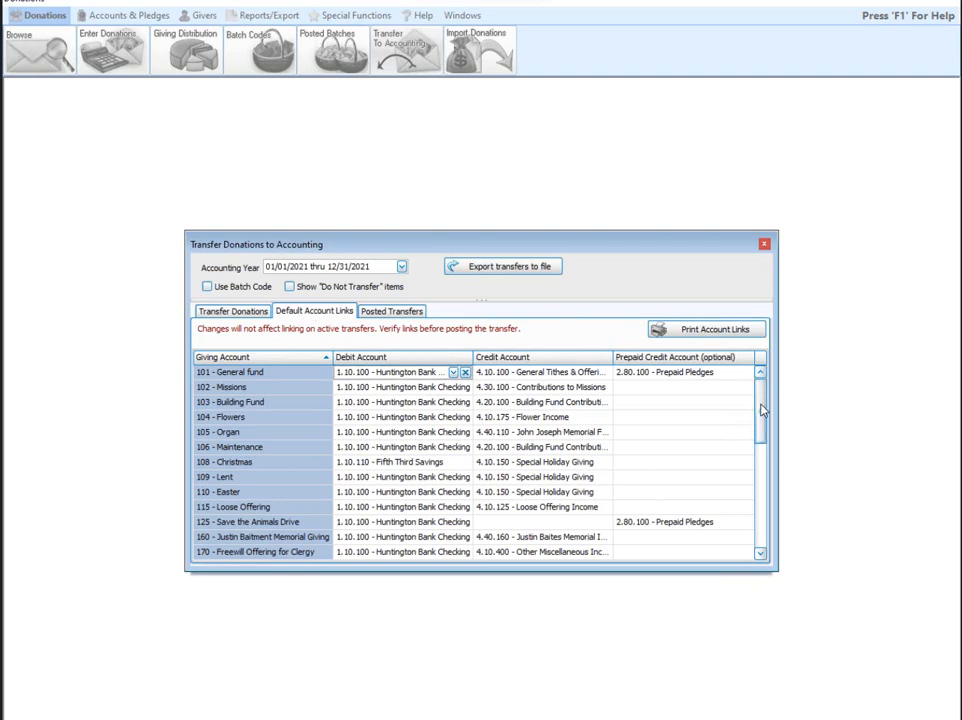
left_click_drag(760, 405, 777, 477)
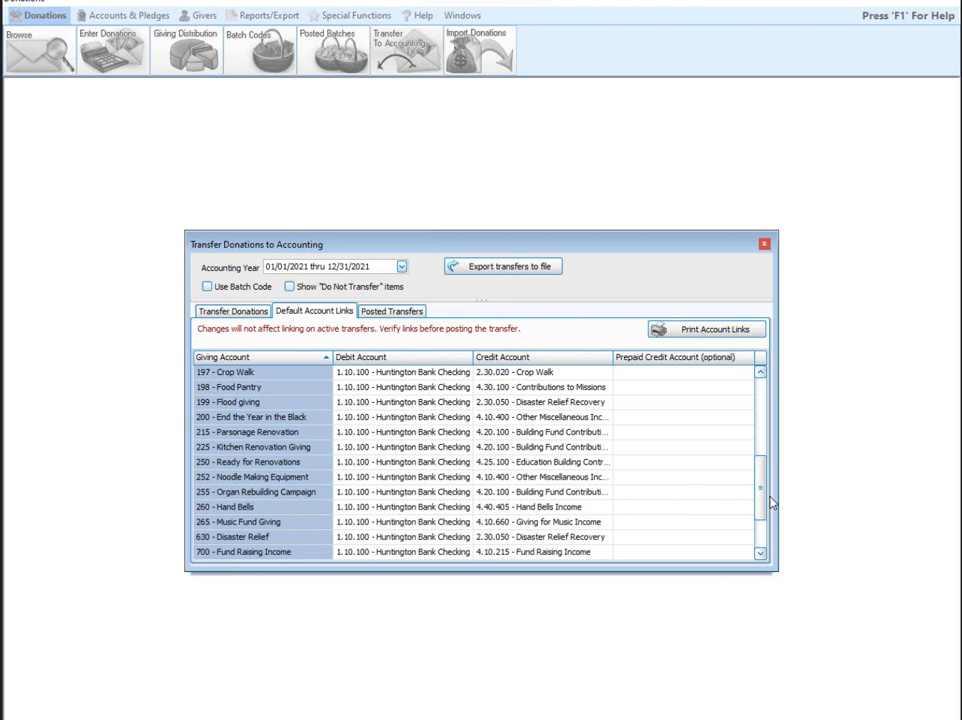
scroll(762, 510, "down", 2)
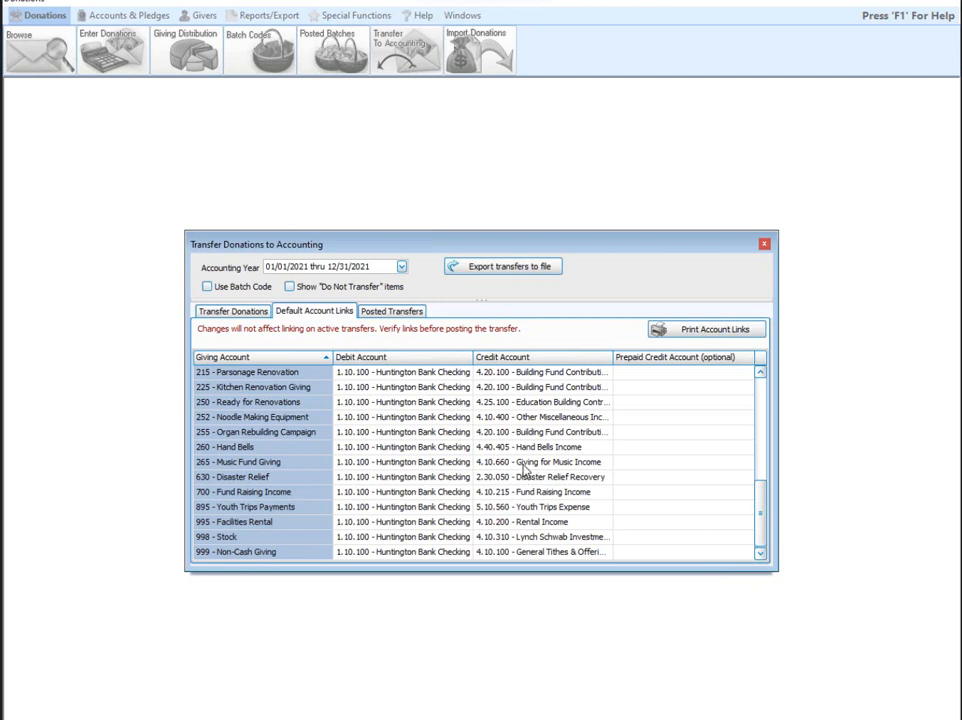
left_click(765, 245)
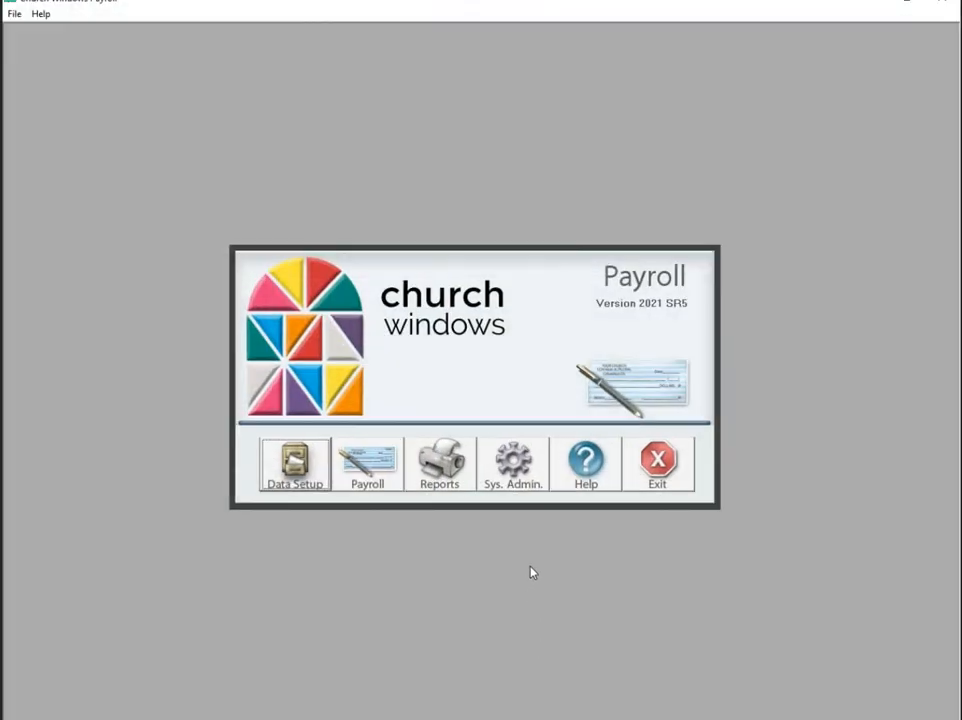
In Church Windows Payroll, open the help contents, view the Link Payroll to Church Windows Accounting topic, and close the help
left_click(579, 466)
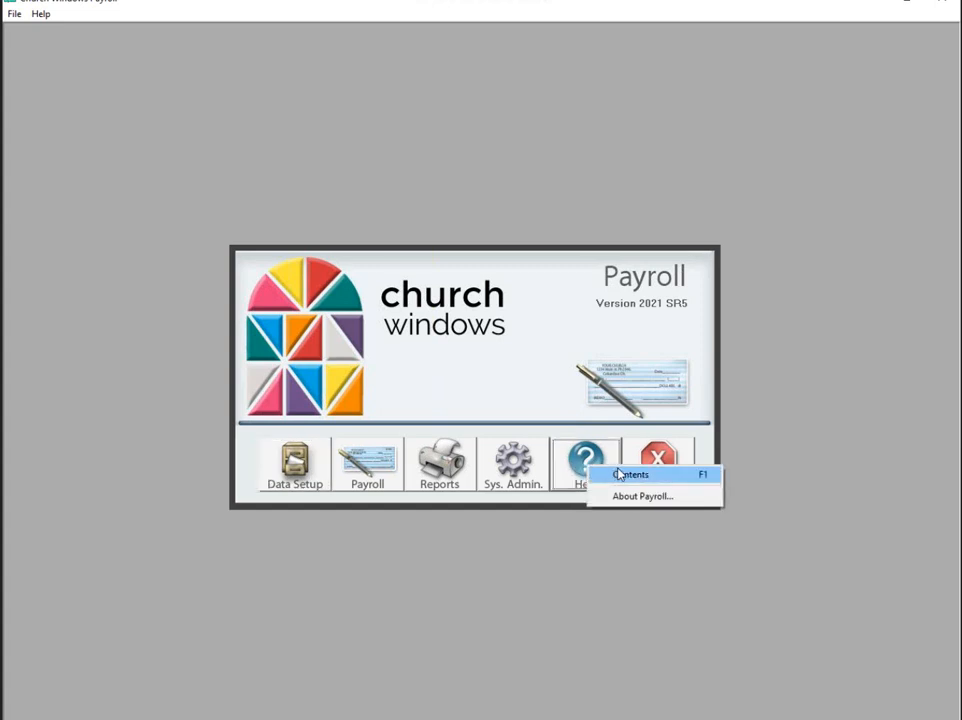
left_click(619, 474)
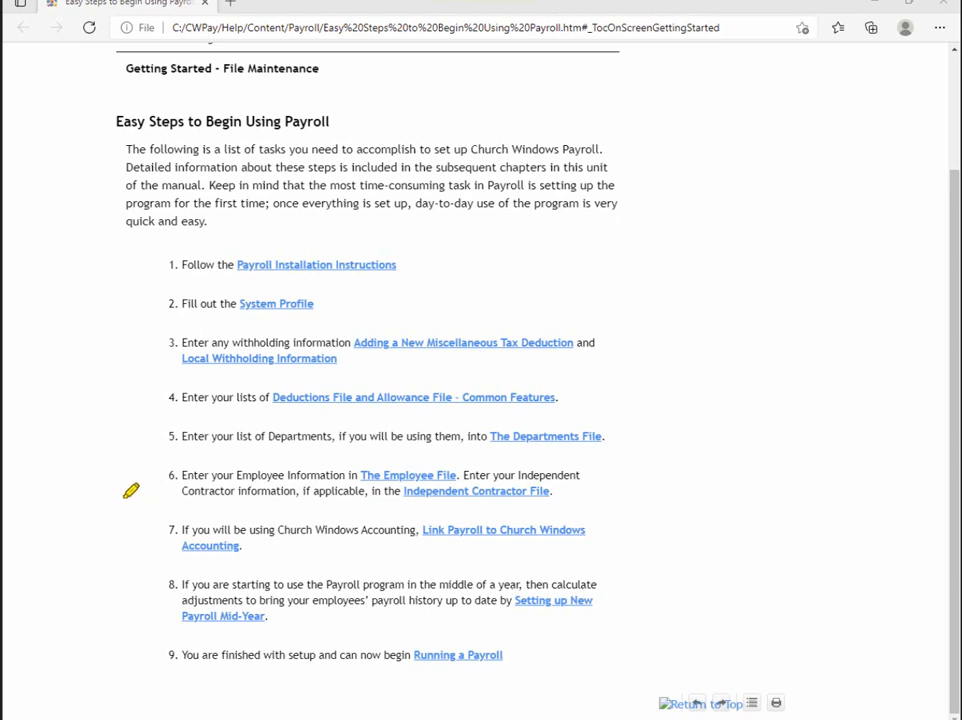
mouse_move(139, 502)
left_mouse_down()
mouse_move(606, 508)
mouse_move(612, 566)
mouse_move(447, 594)
mouse_move(274, 592)
mouse_move(148, 575)
mouse_move(152, 507)
left_mouse_up()
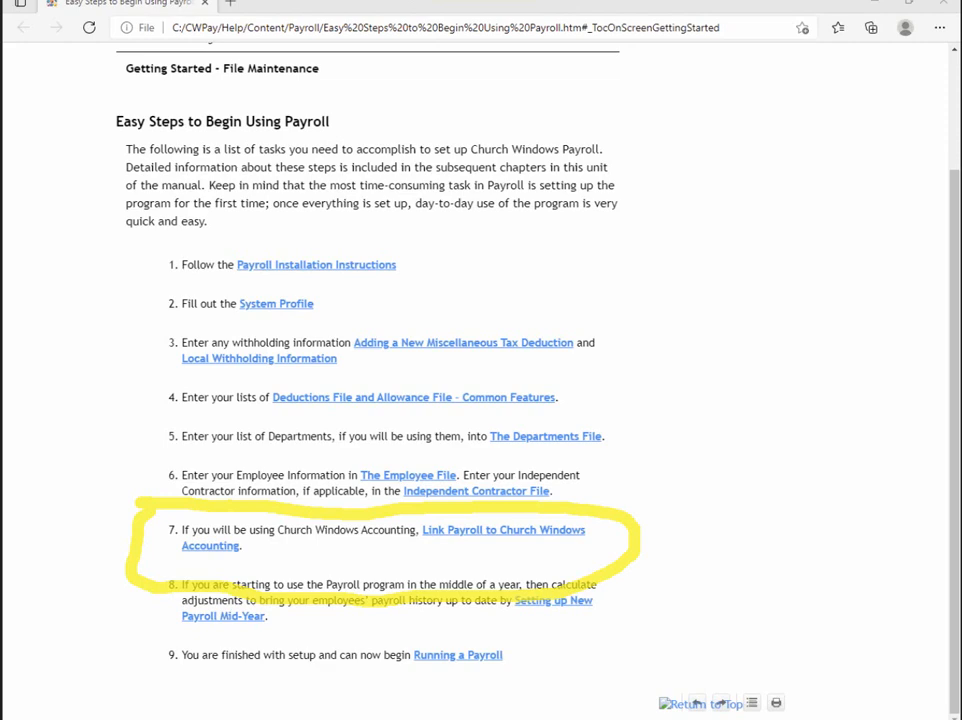
key("Escape")
left_click(457, 535)
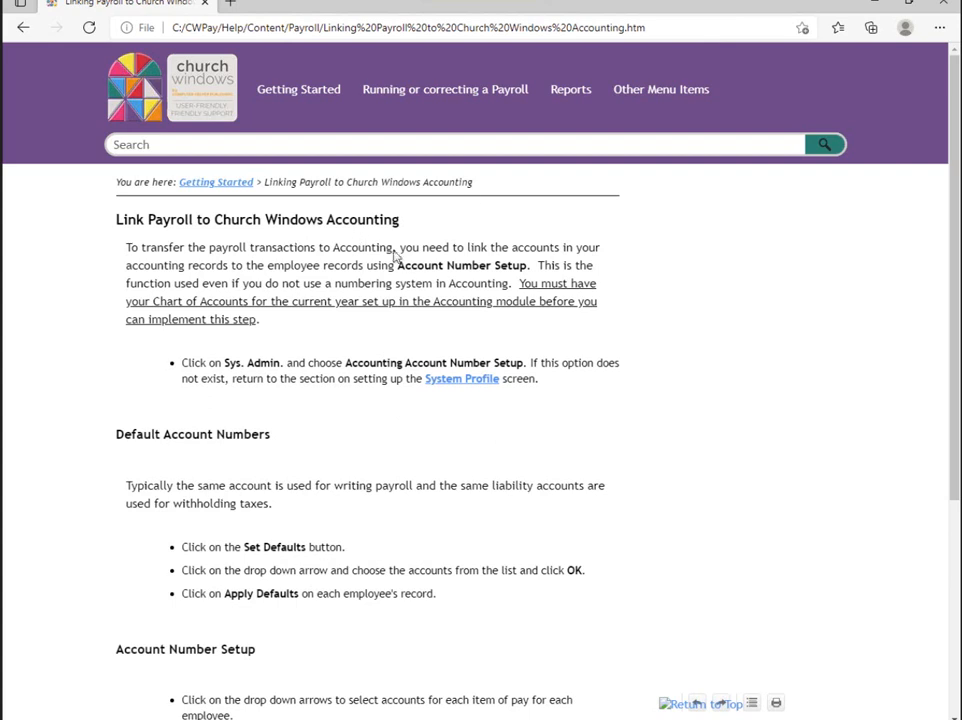
left_click(940, 7)
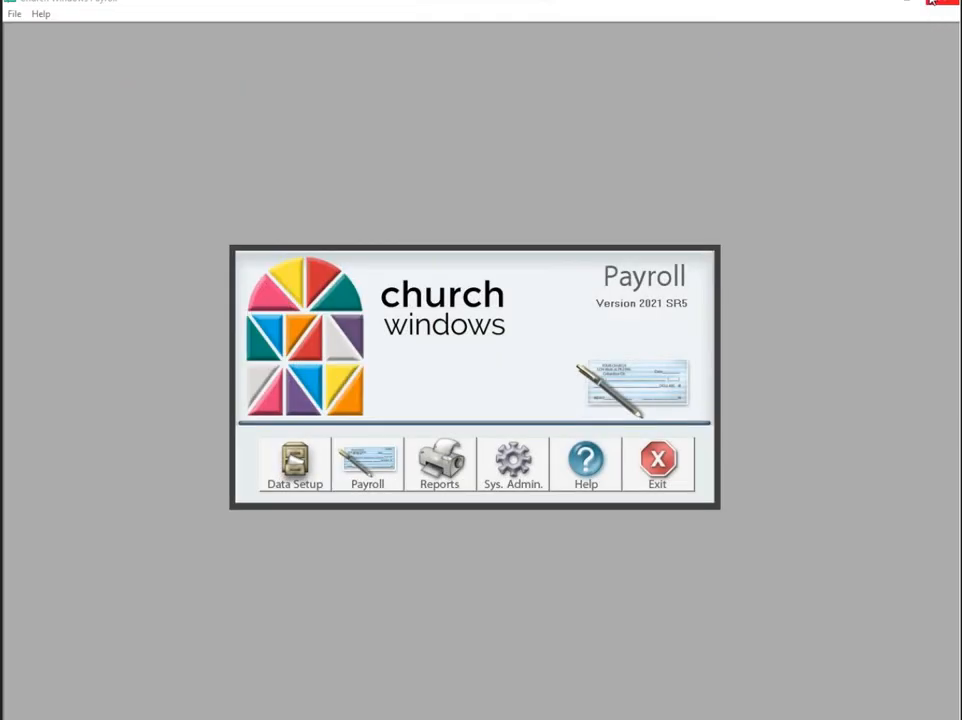
Open Payroll's Account Number Setup from the system administration options
left_click(291, 469)
left_click(324, 299)
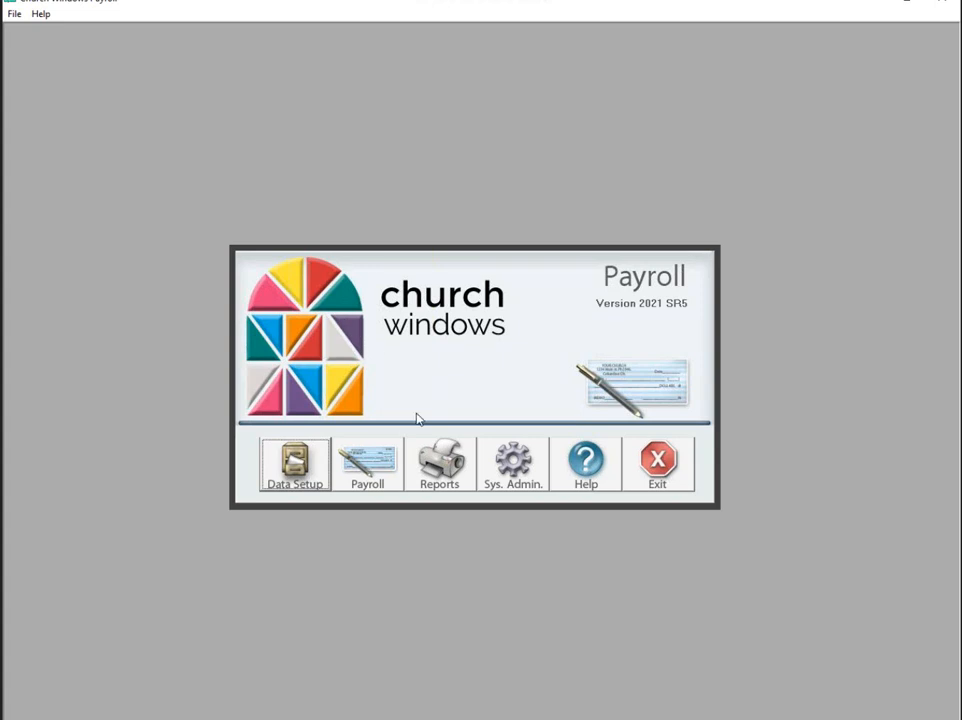
left_click(522, 468)
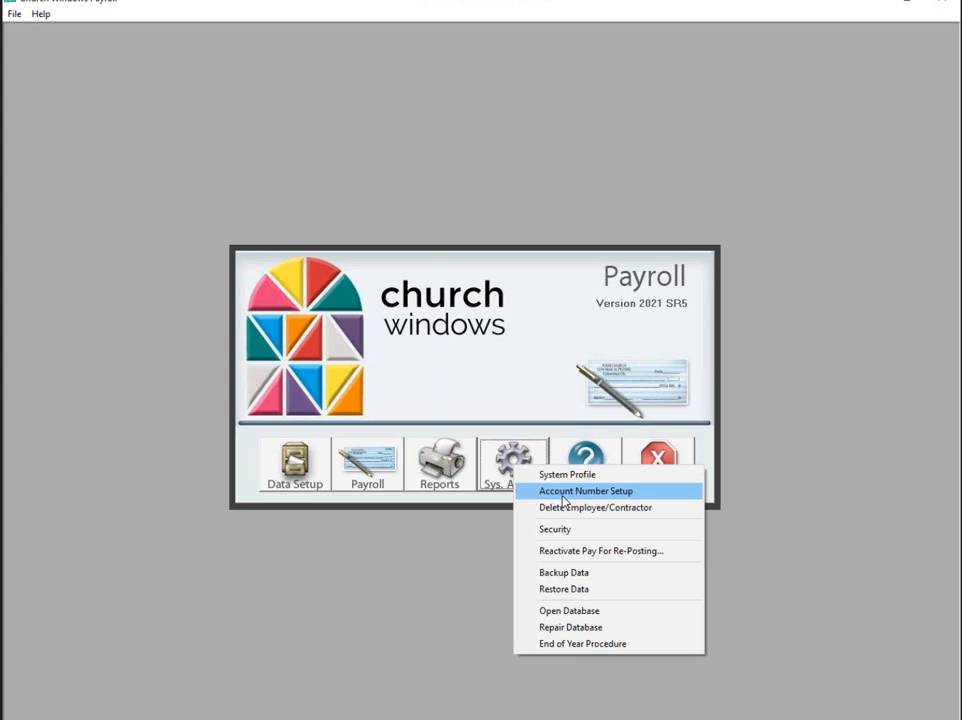
left_click(563, 498)
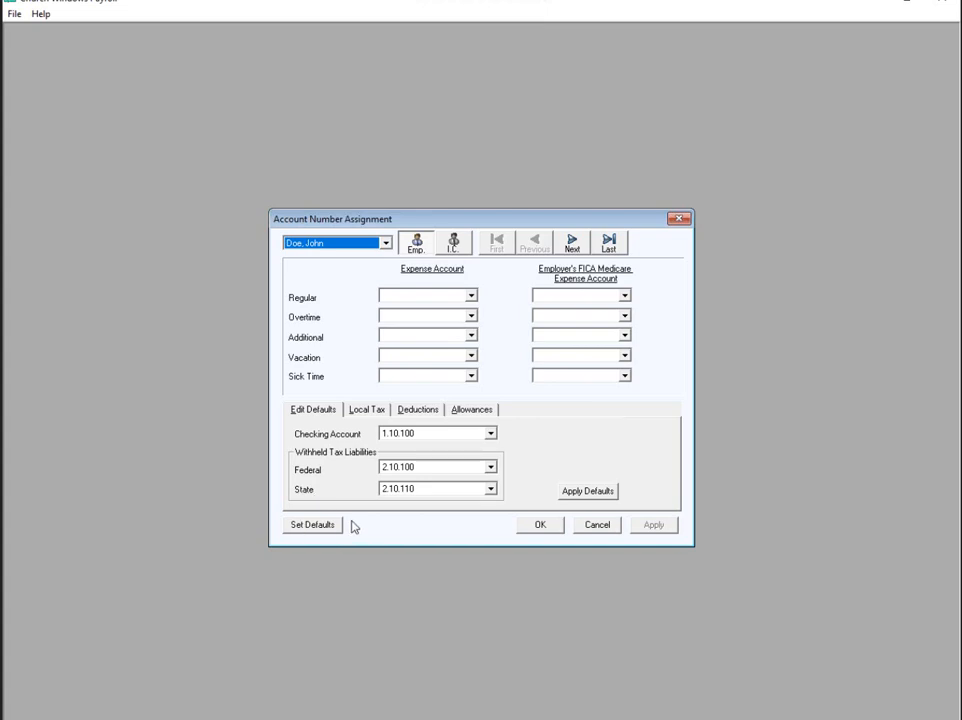
Accept default accounts 1.10.100 for checking, 2.10.100 for federal and 2.10.110 for state tax, and apply them to the displayed employee
left_click(315, 525)
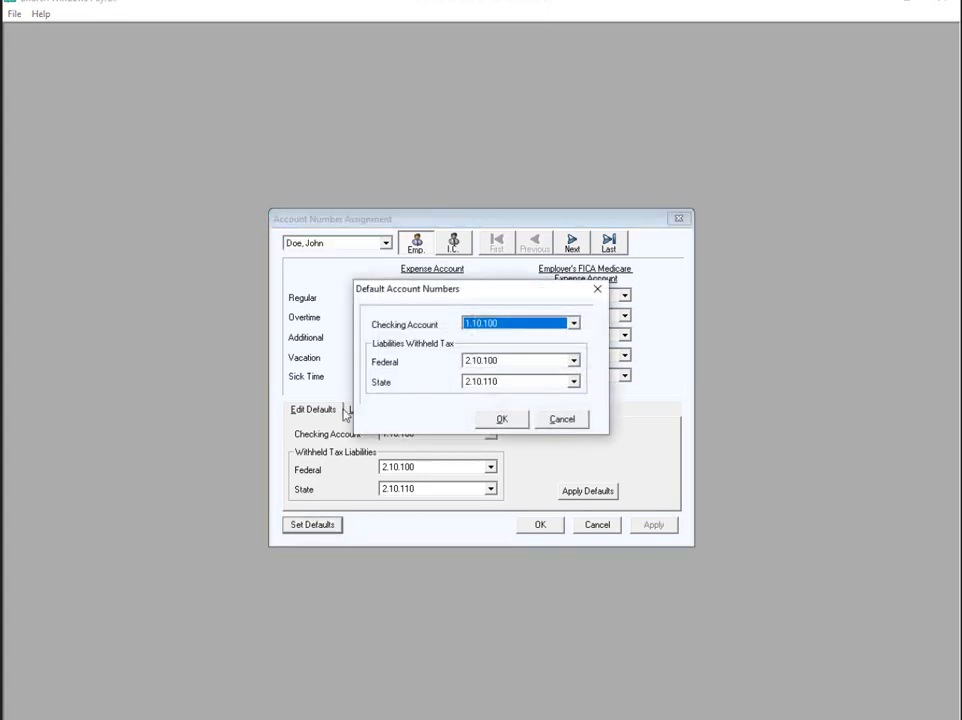
left_click(560, 420)
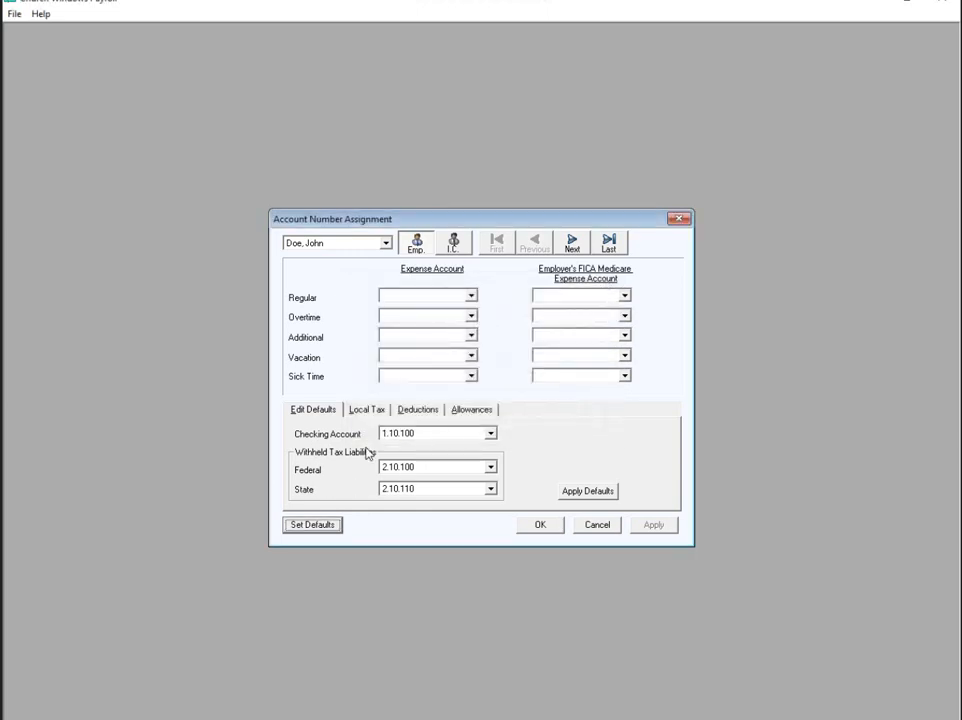
left_click(328, 526)
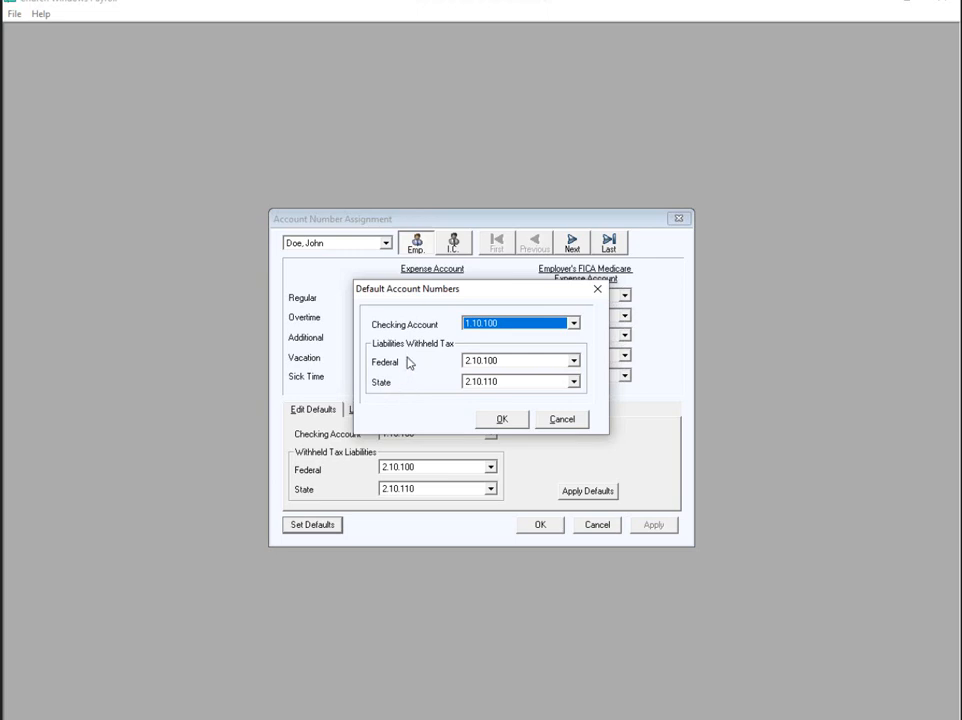
left_click(510, 421)
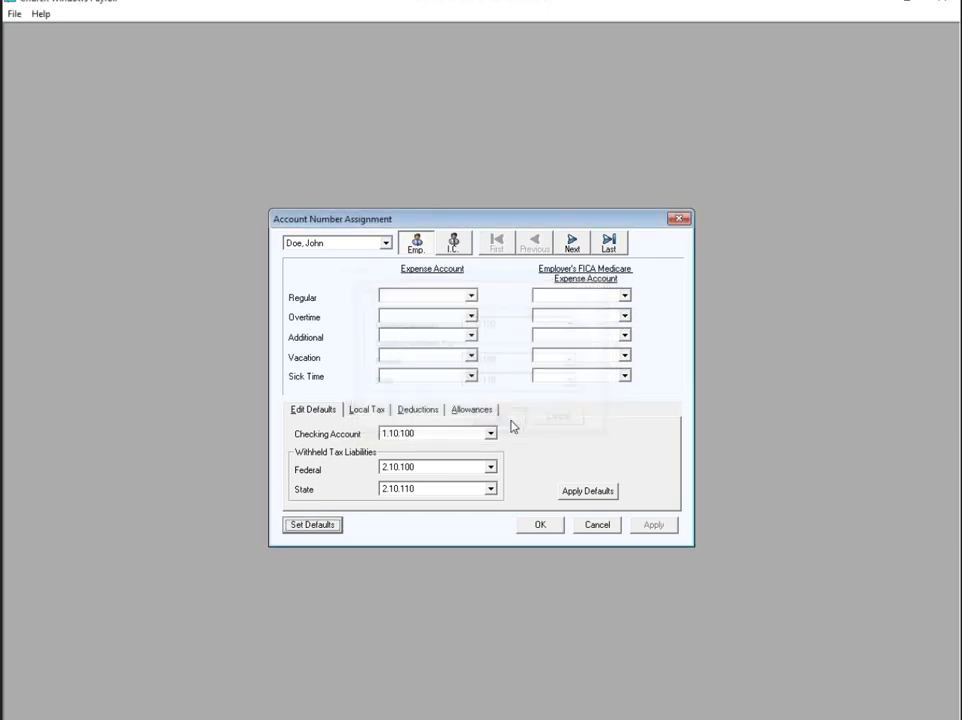
left_click(591, 496)
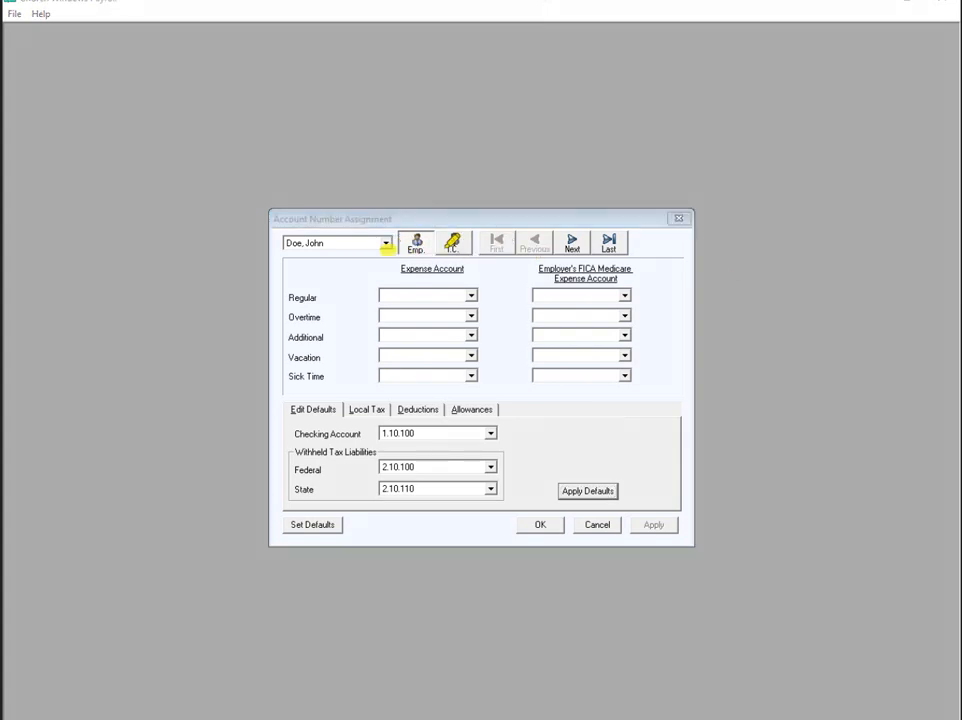
left_click_drag(382, 247, 457, 287)
mouse_move(512, 254)
left_mouse_down()
mouse_move(638, 249)
mouse_move(551, 262)
left_mouse_up()
left_click(353, 397)
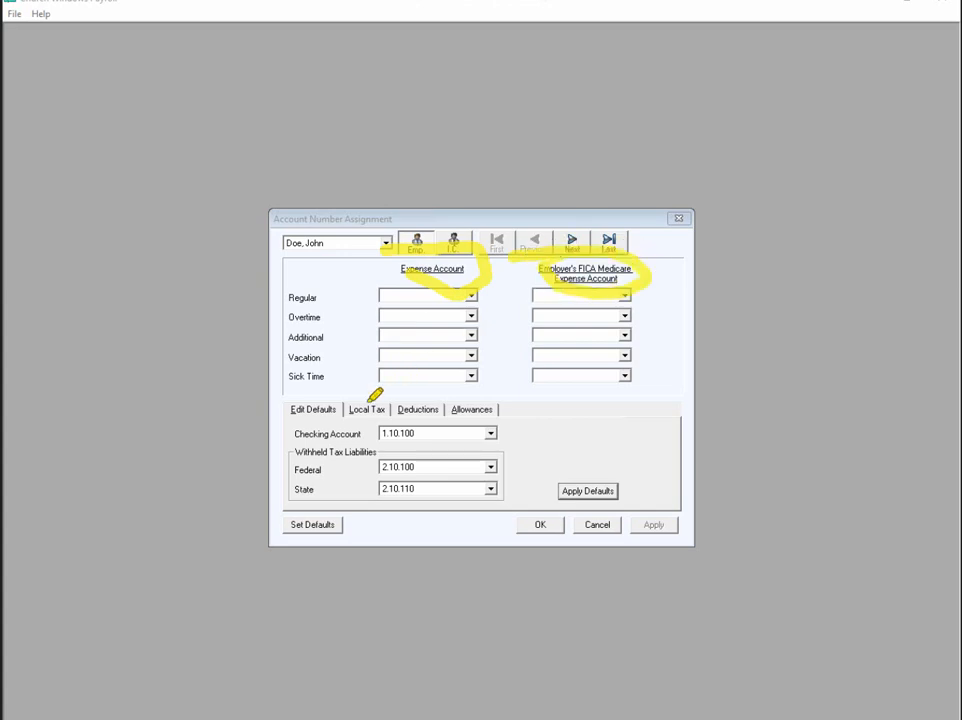
left_click_drag(352, 396, 477, 394)
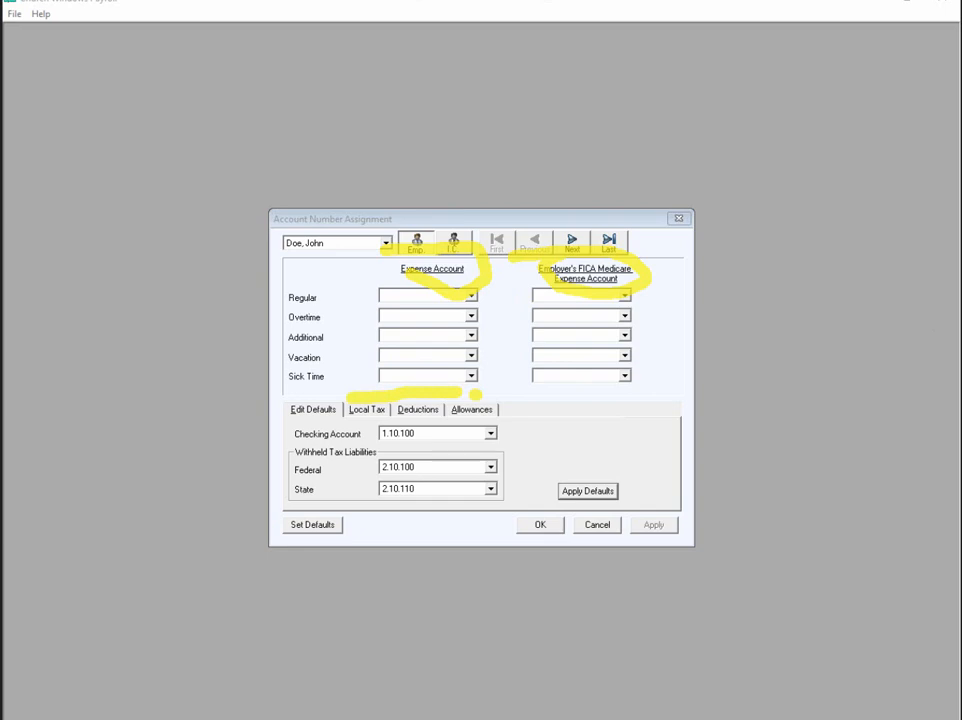
Assign expense account 5.10.205, Music Director Salary, to the displayed employee's regular pay and 5.10.201, Musician Salaries, to the other pay types
key("Escape")
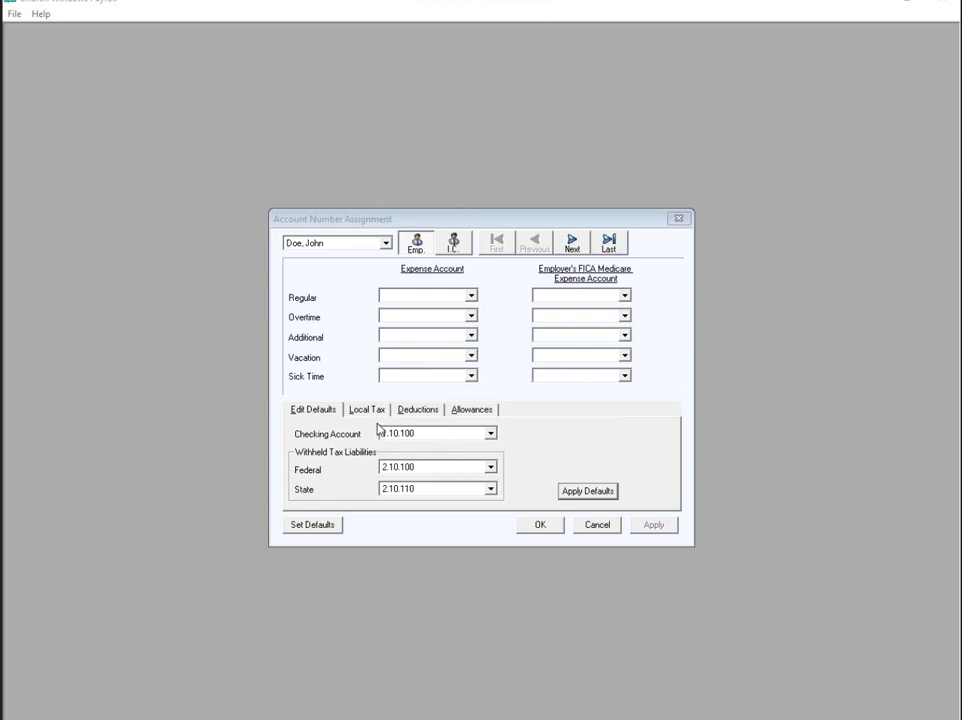
left_click(433, 300)
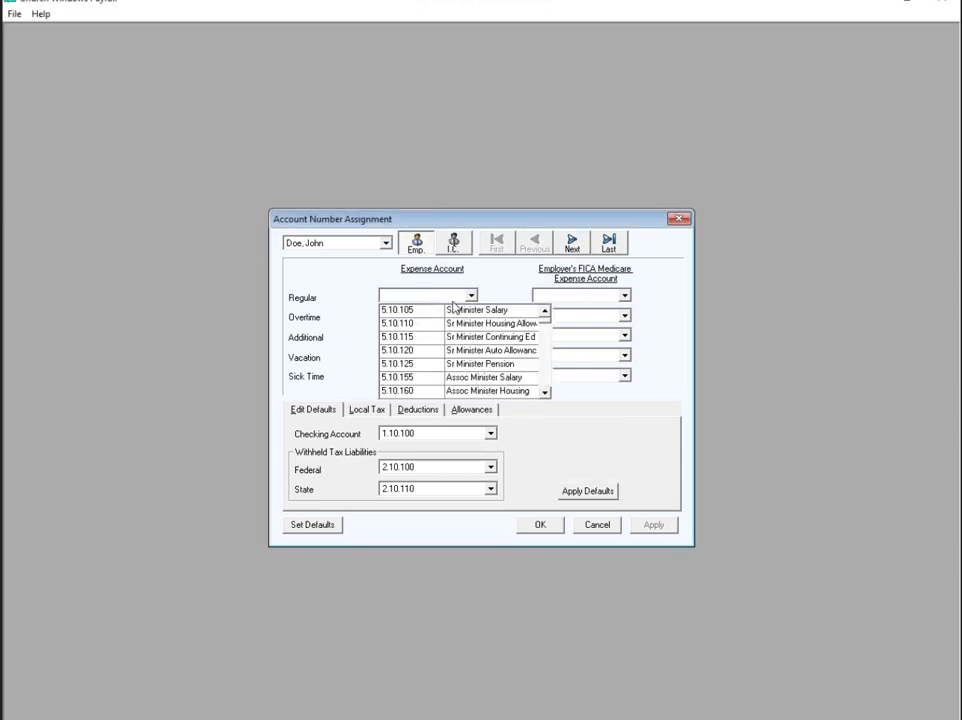
scroll(452, 303, "down", 10)
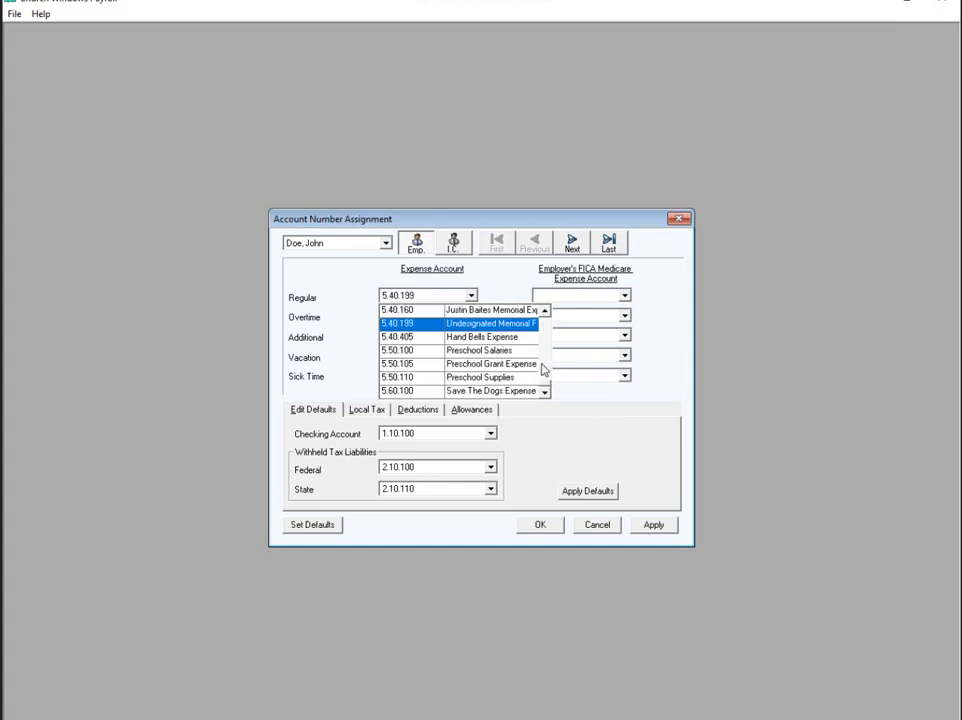
scroll(540, 357, "up", 2)
scroll(541, 335, "up", 5)
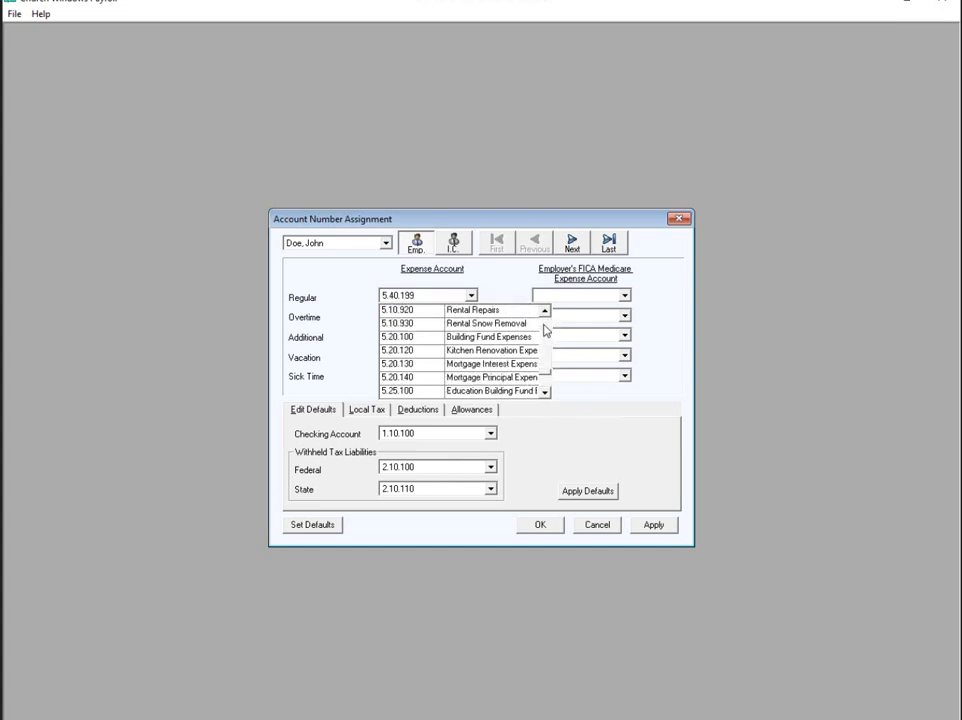
scroll(546, 330, "up", 2)
scroll(546, 327, "up", 6)
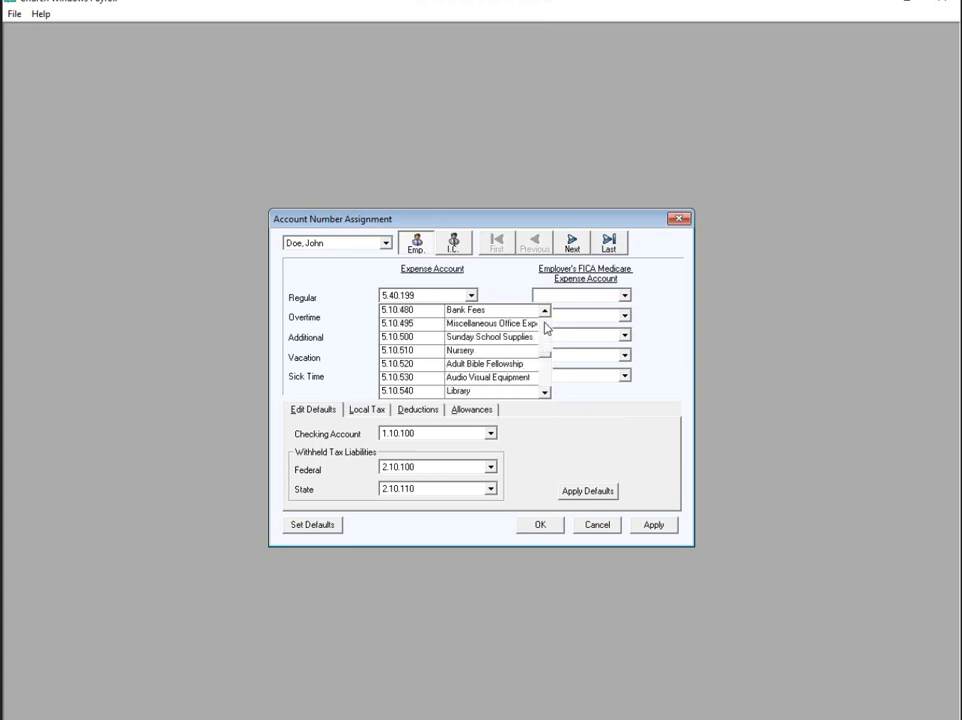
scroll(546, 327, "up", 2)
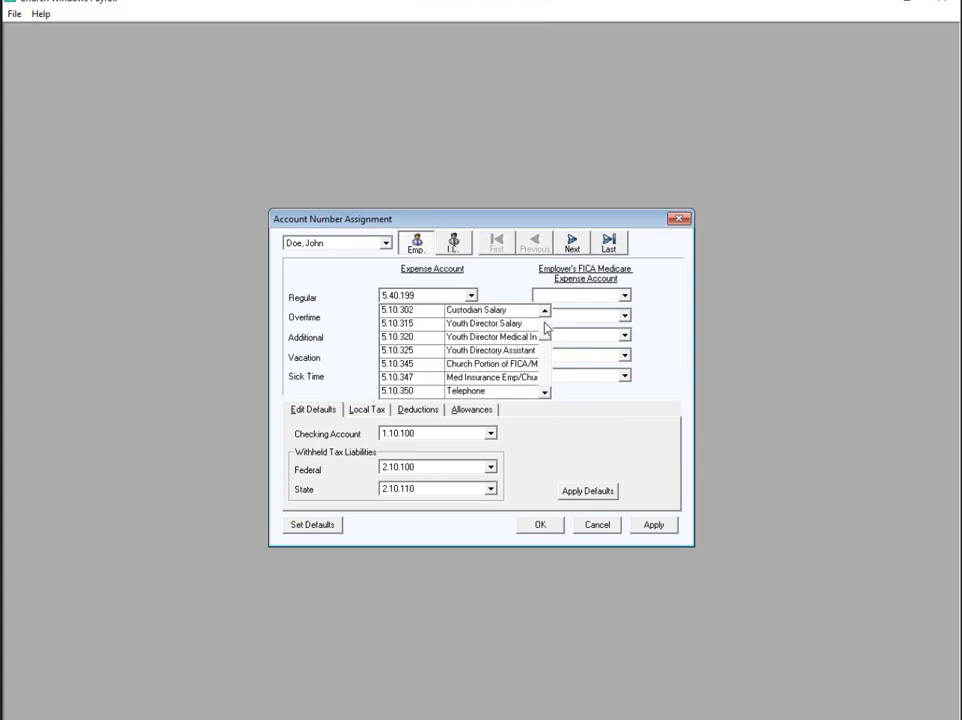
scroll(546, 330, "up", 2)
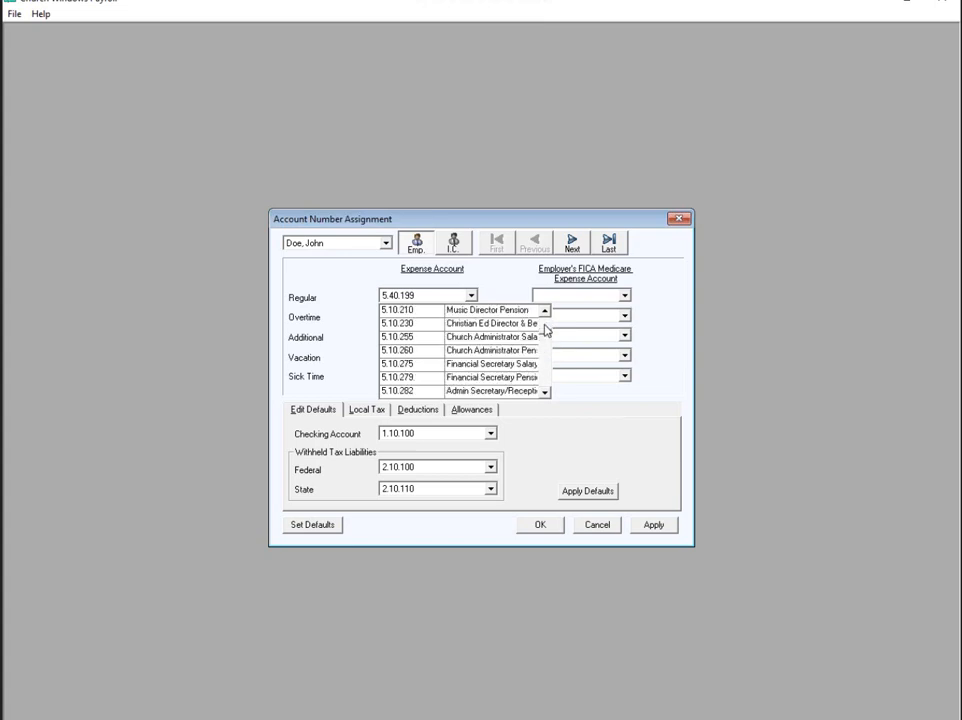
double_click(545, 312)
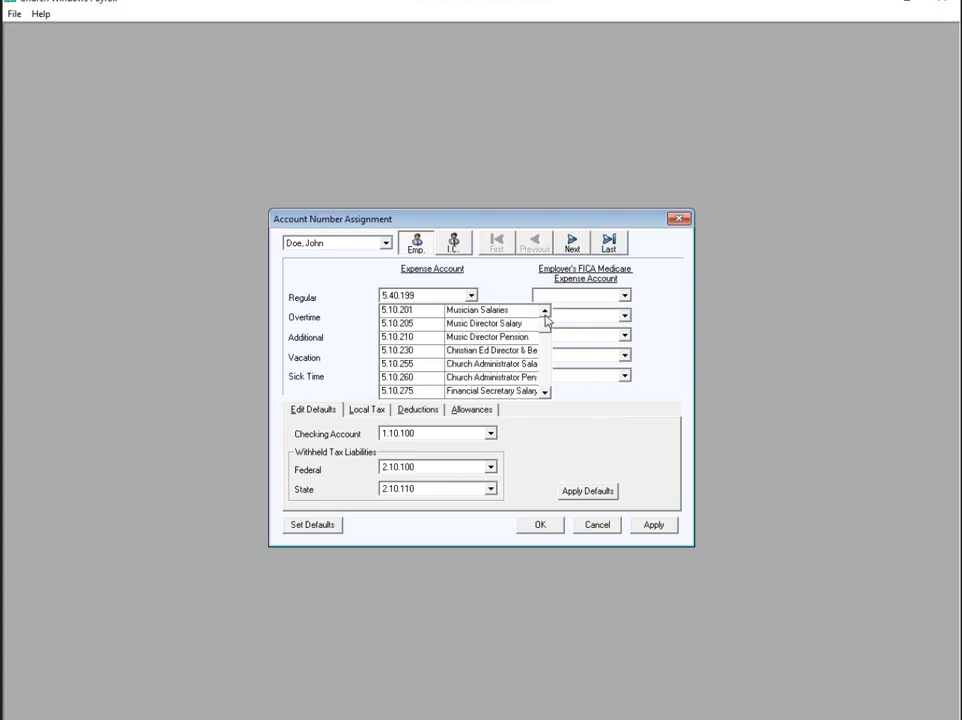
left_click(545, 314)
left_click(545, 313)
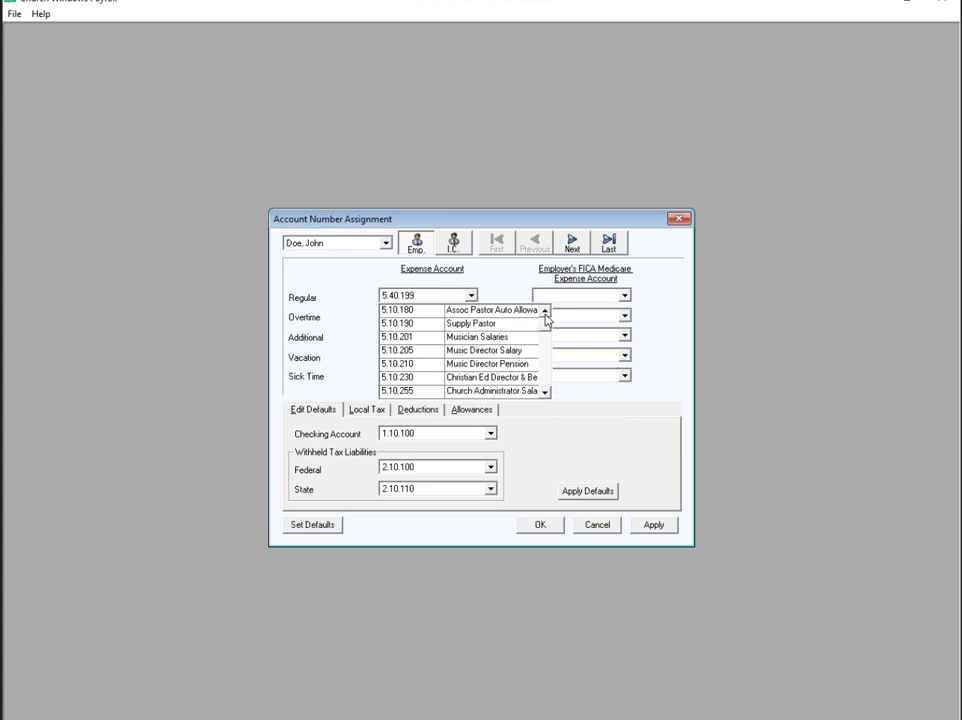
left_click(468, 352)
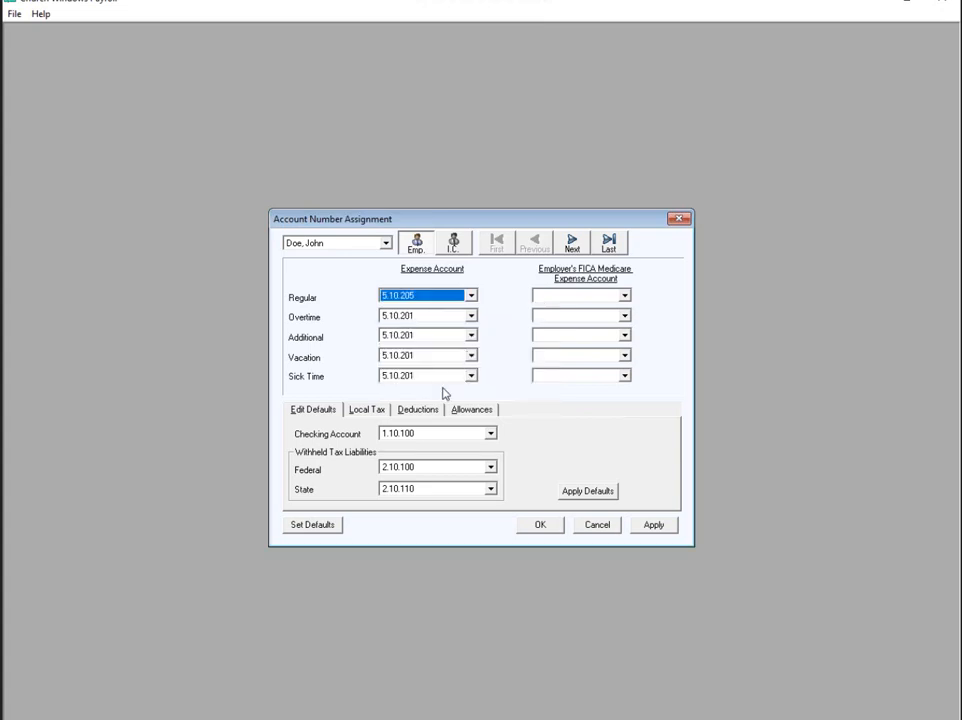
Assign 5.10.345, Church Portion of FICA, as the employer's FICA Medicare expense account for all of the employee's pay types
left_click(562, 296)
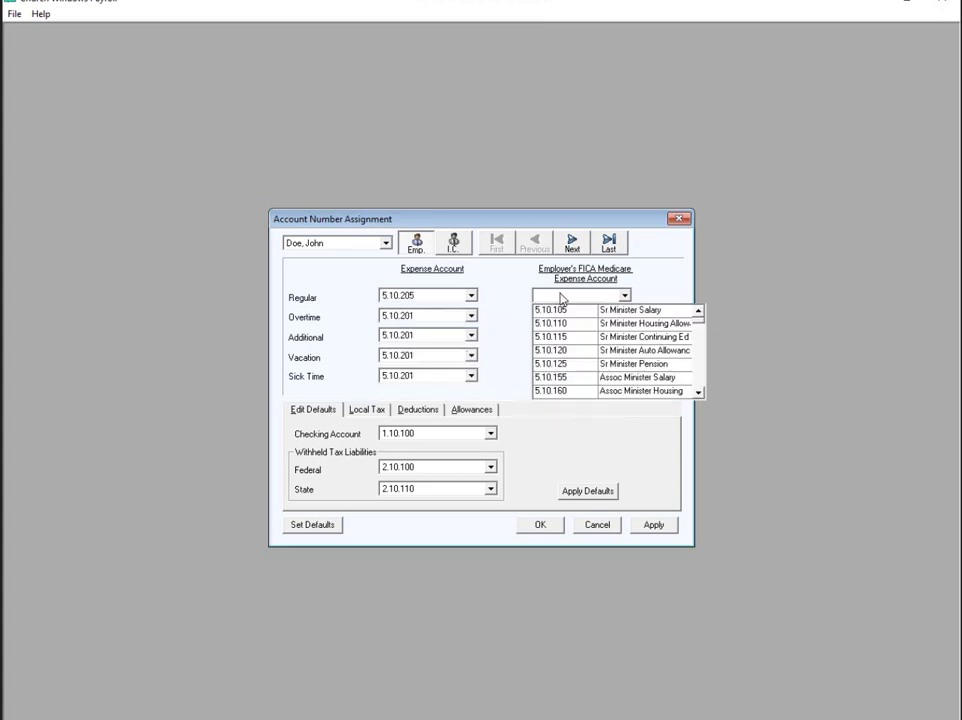
left_click(700, 378)
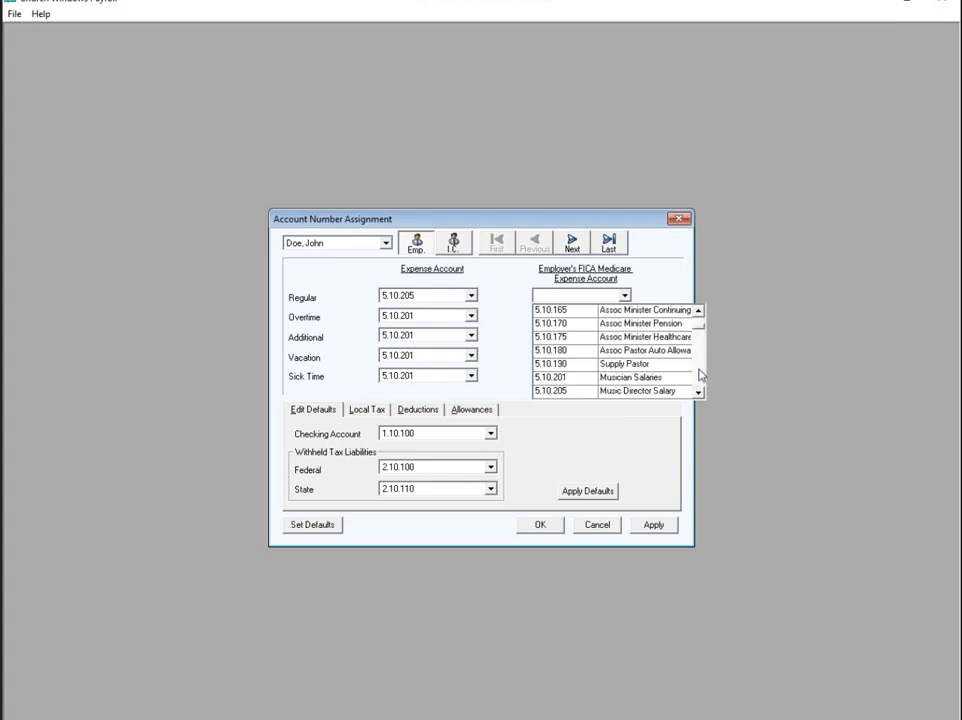
left_click(700, 376)
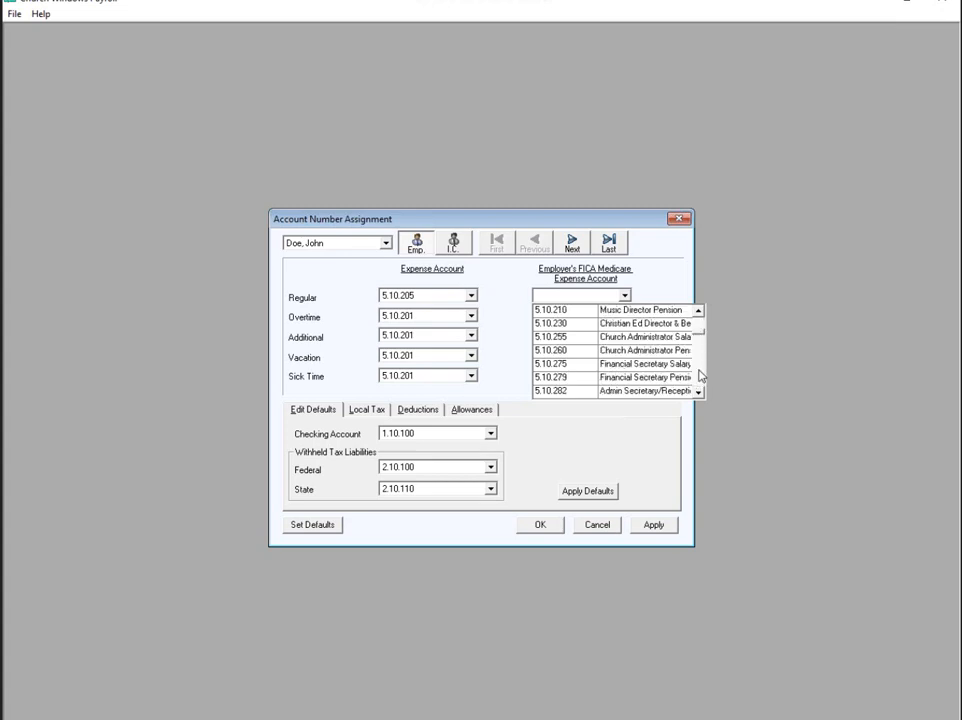
left_click(701, 376)
left_click(701, 376)
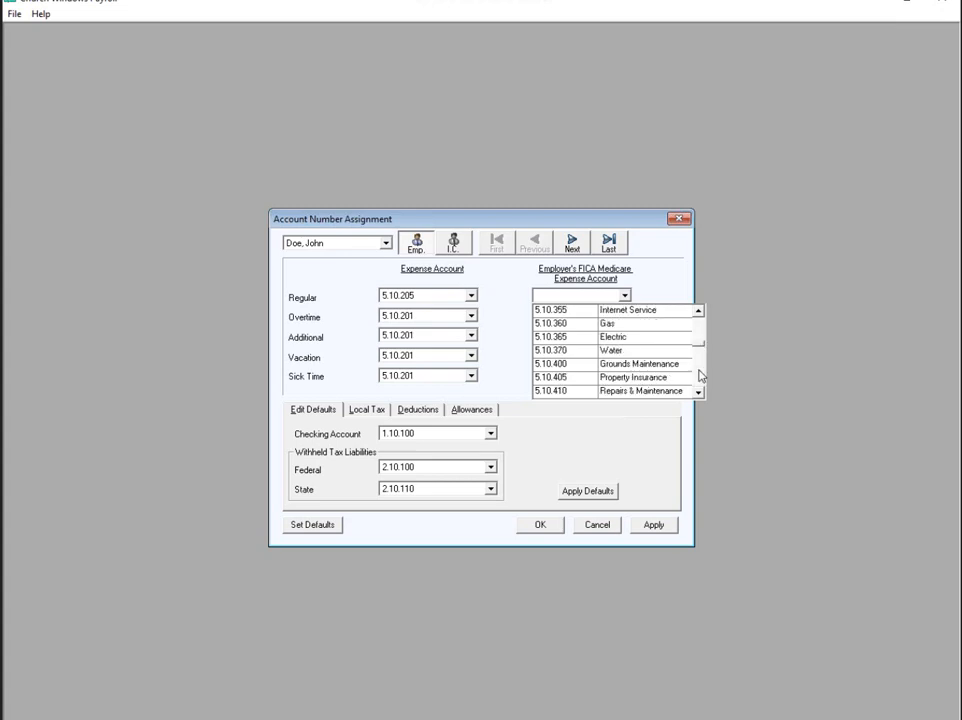
left_click(702, 328)
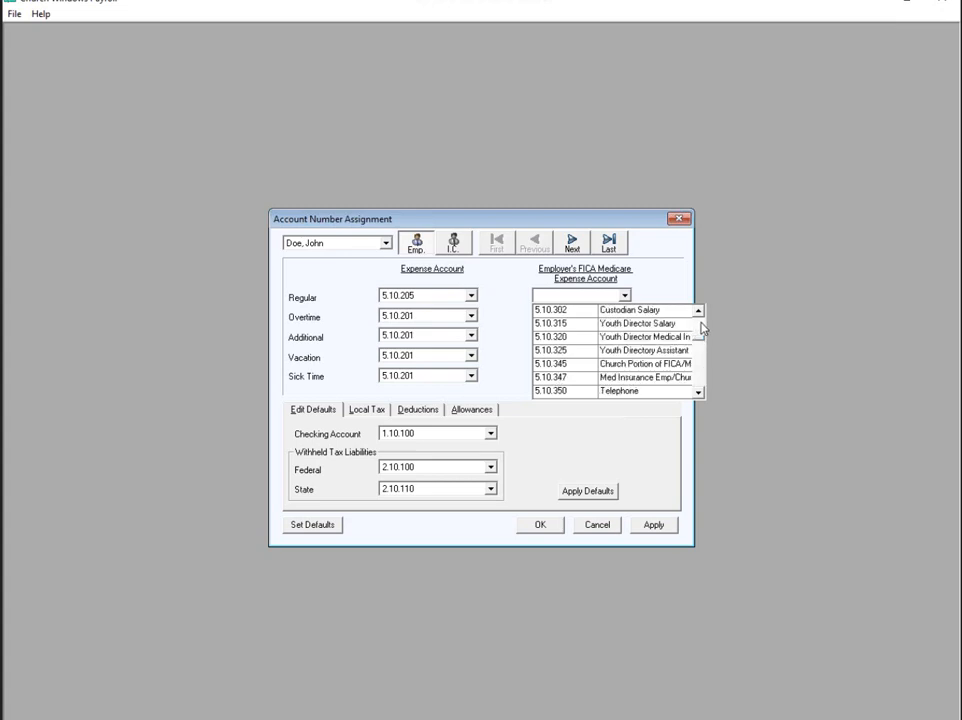
left_click(628, 365)
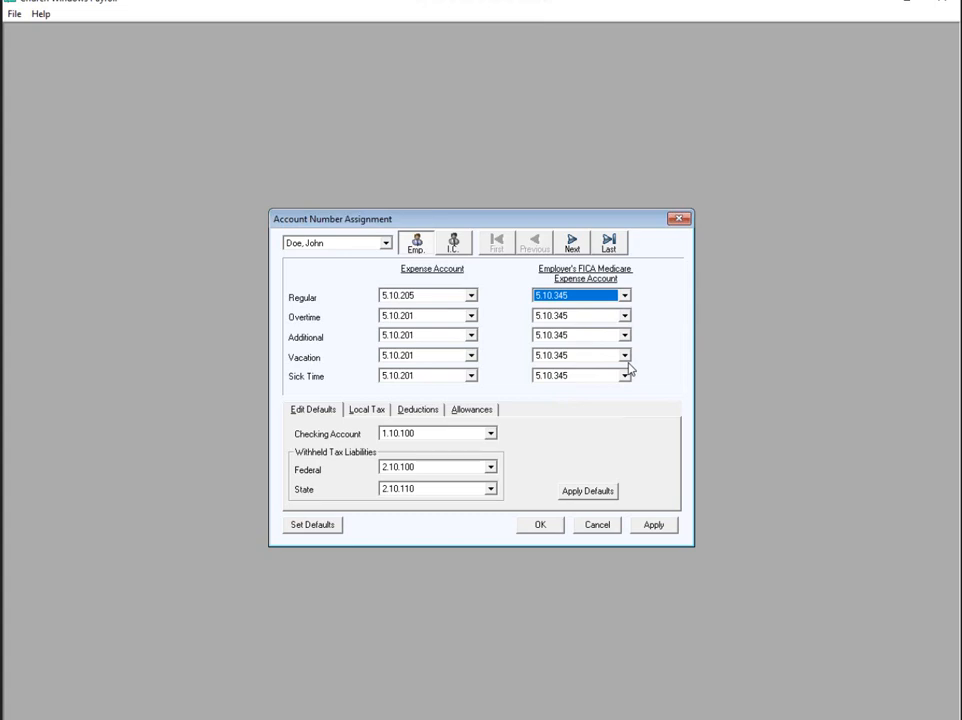
Check the employee's local tax and deduction accounts, and apply the account assignments
left_click(362, 413)
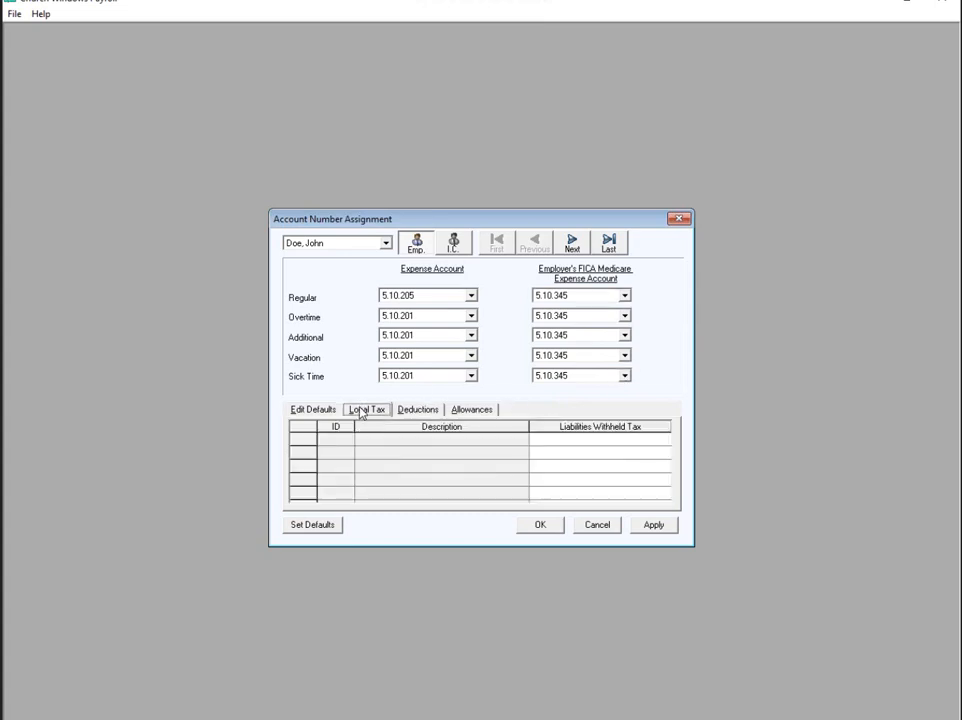
left_click(418, 410)
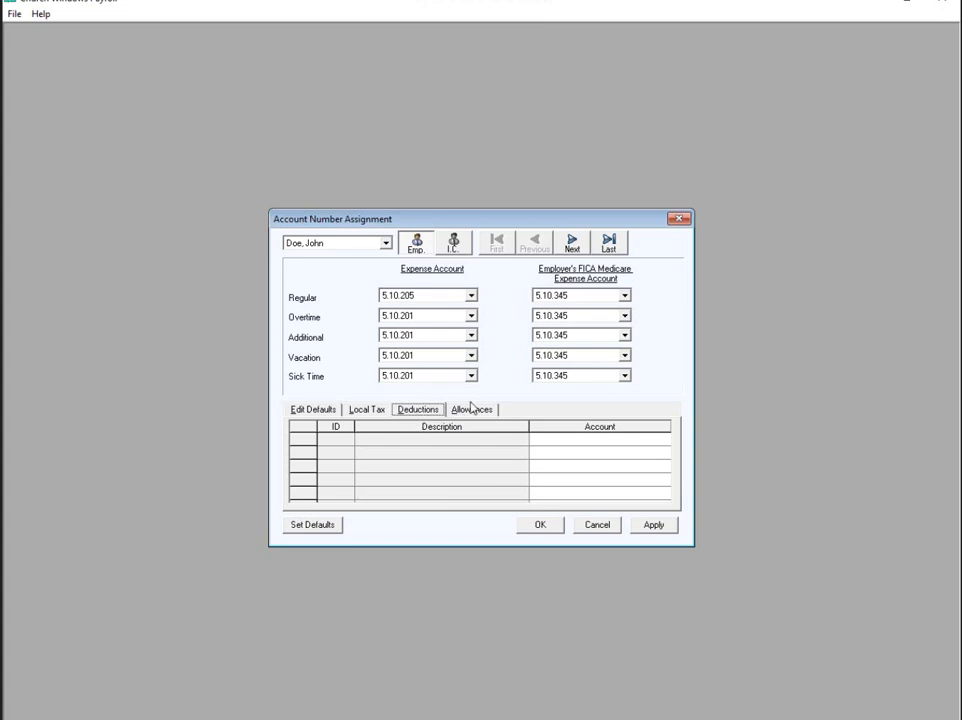
left_click(386, 244)
left_click(388, 248)
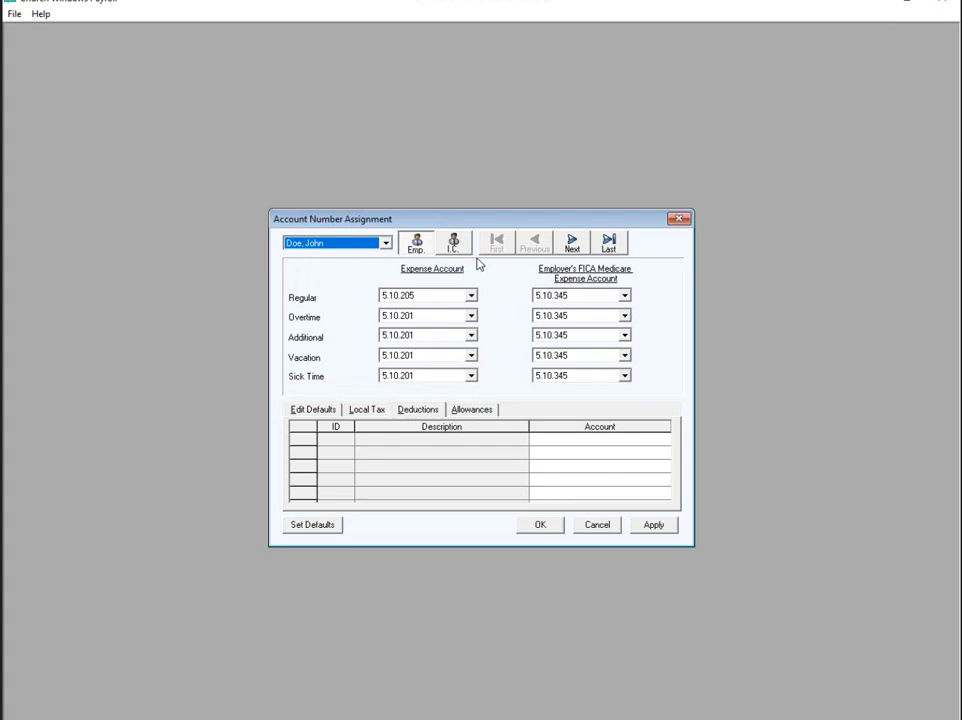
left_click(655, 523)
Switch to the second employee in the list and review the accounts assigned to deductions, allowances and local tax
left_click(371, 248)
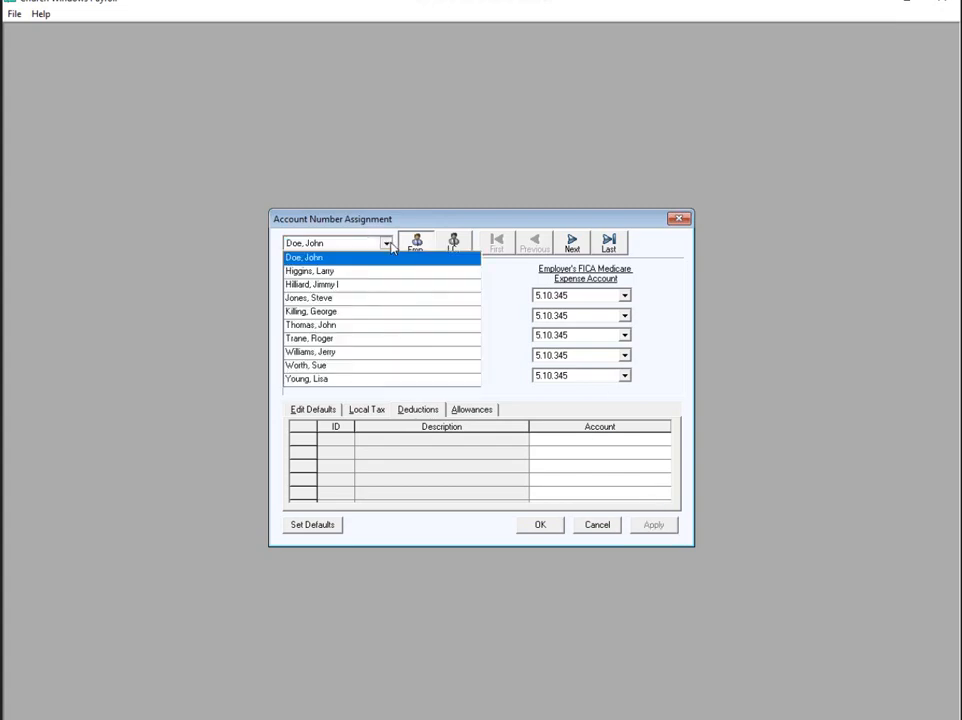
left_click(324, 272)
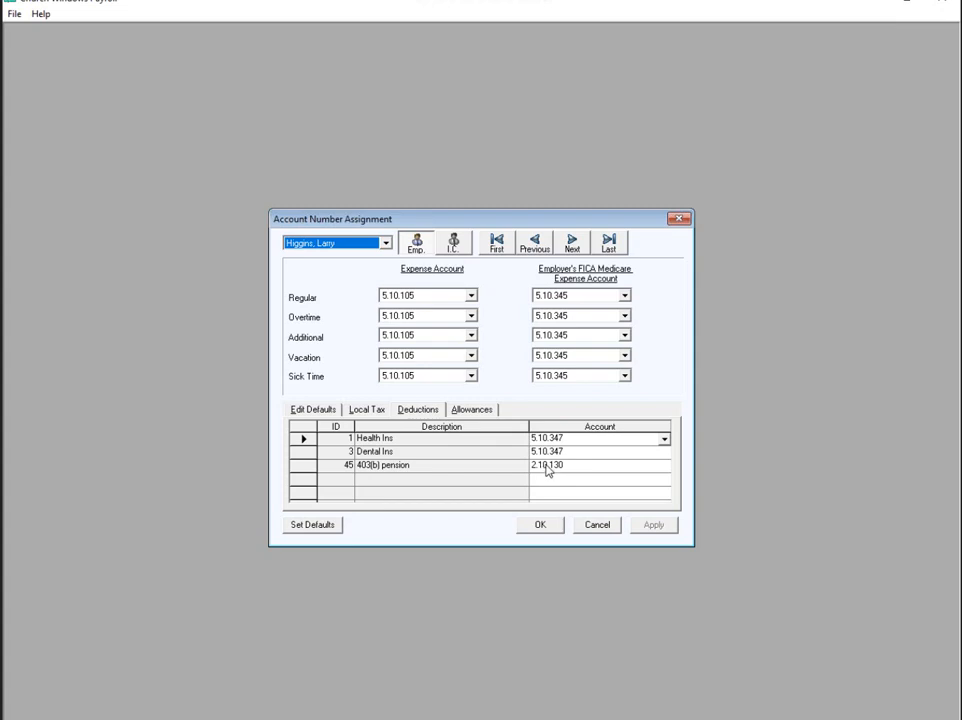
left_click(480, 409)
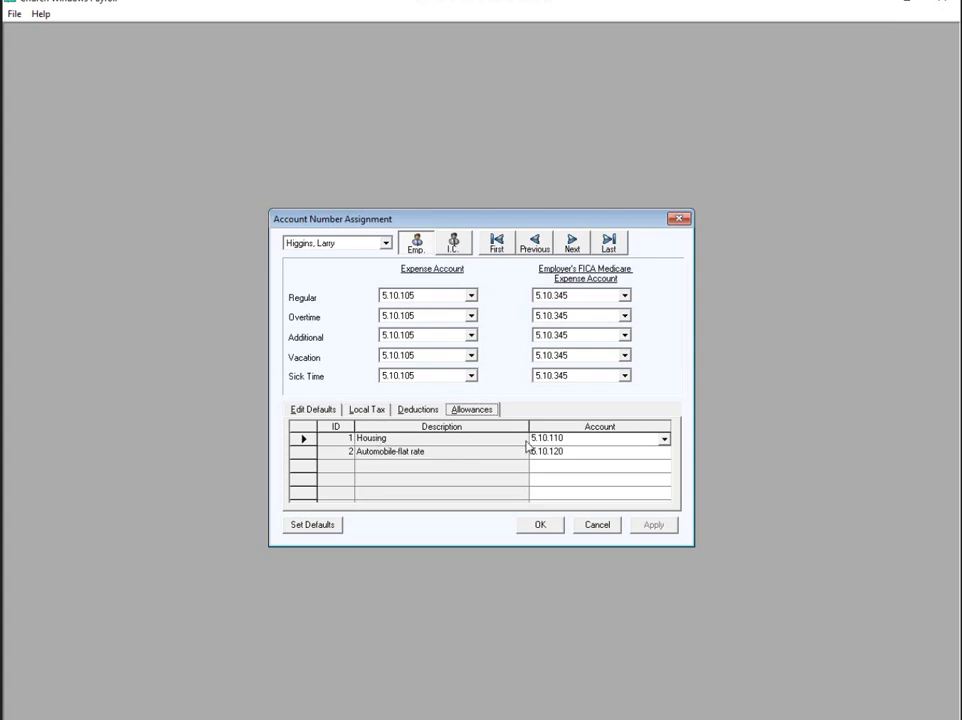
left_click(418, 409)
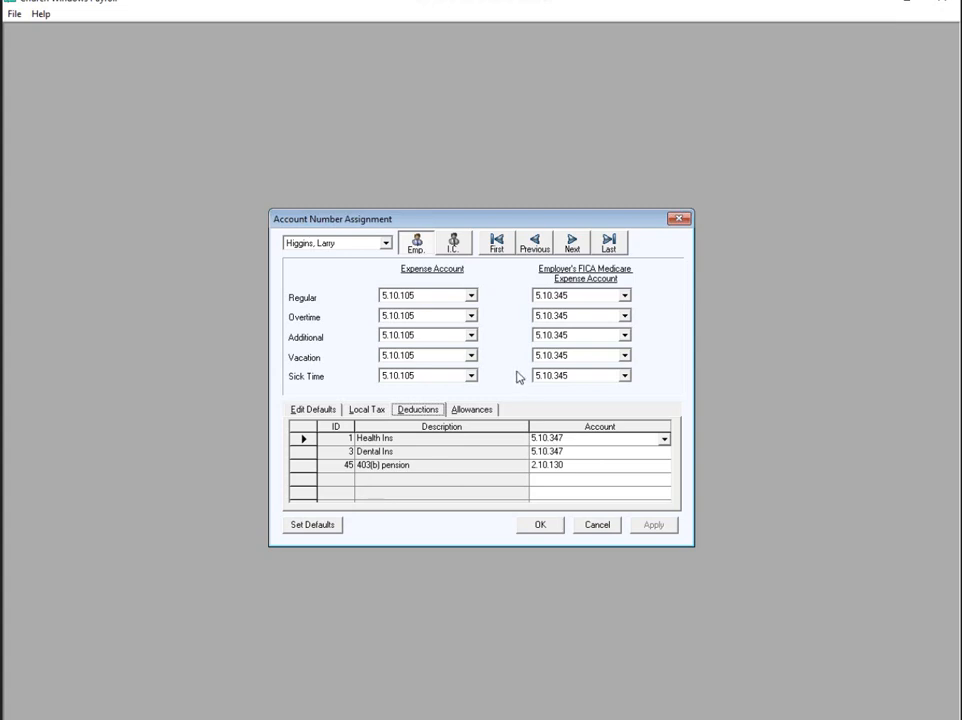
left_click(373, 410)
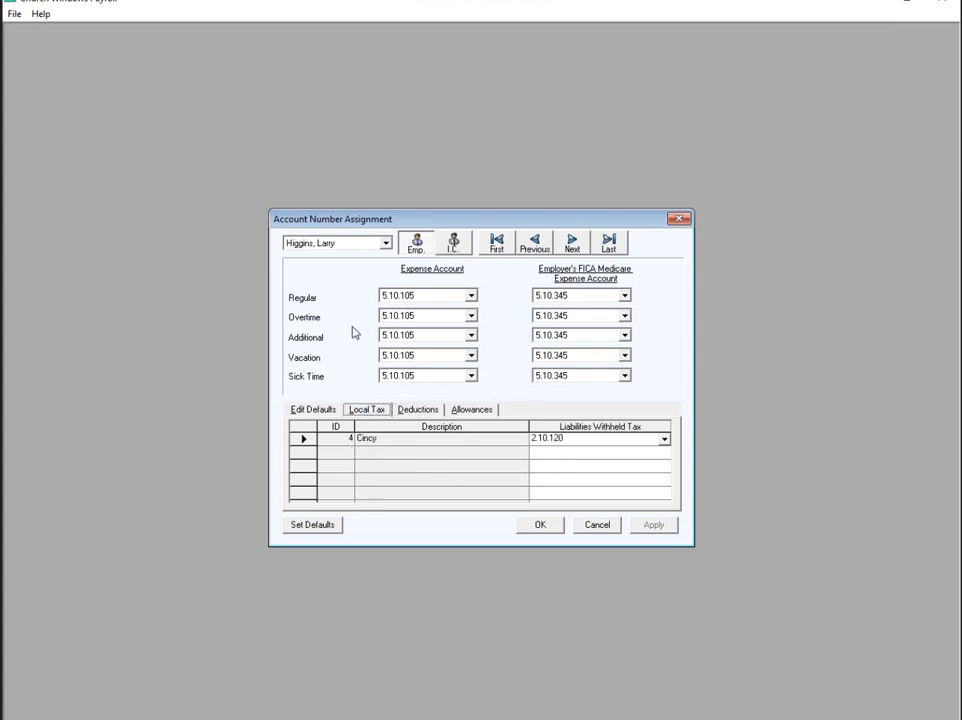
Return to the first employee, review the local tax and default accounts, and close the account assignment window without further changes
left_click(385, 243)
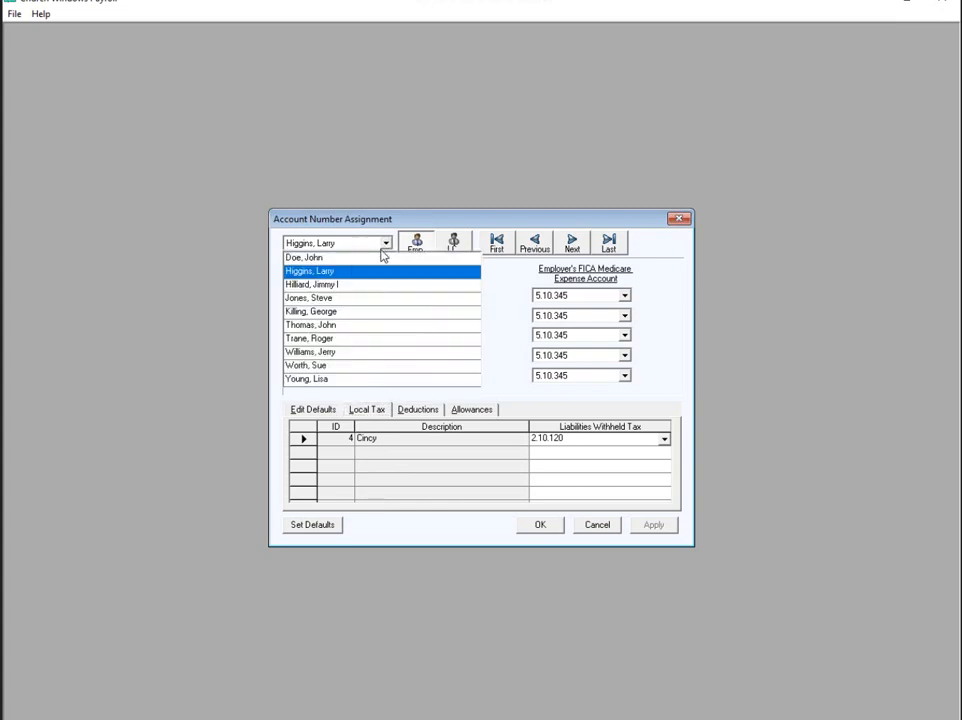
left_click(300, 257)
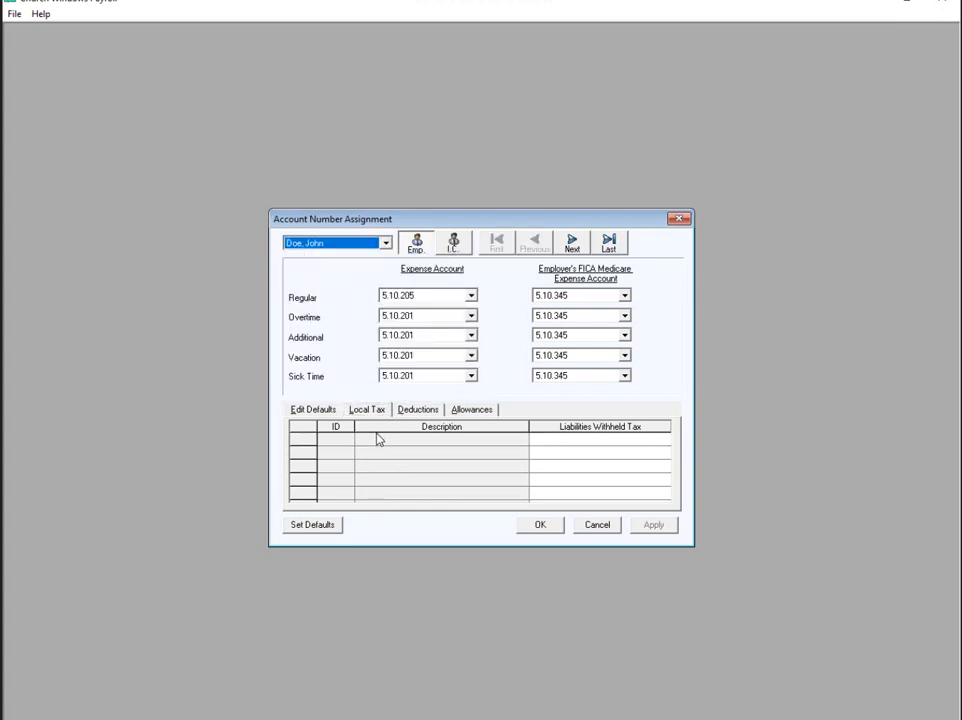
left_click(309, 410)
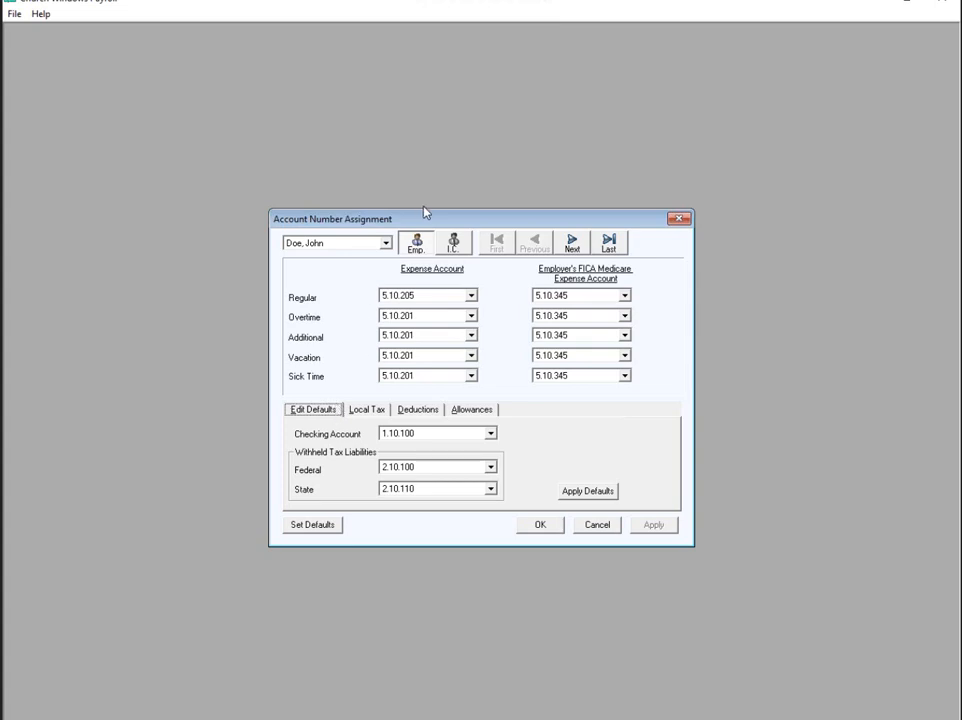
left_click(592, 532)
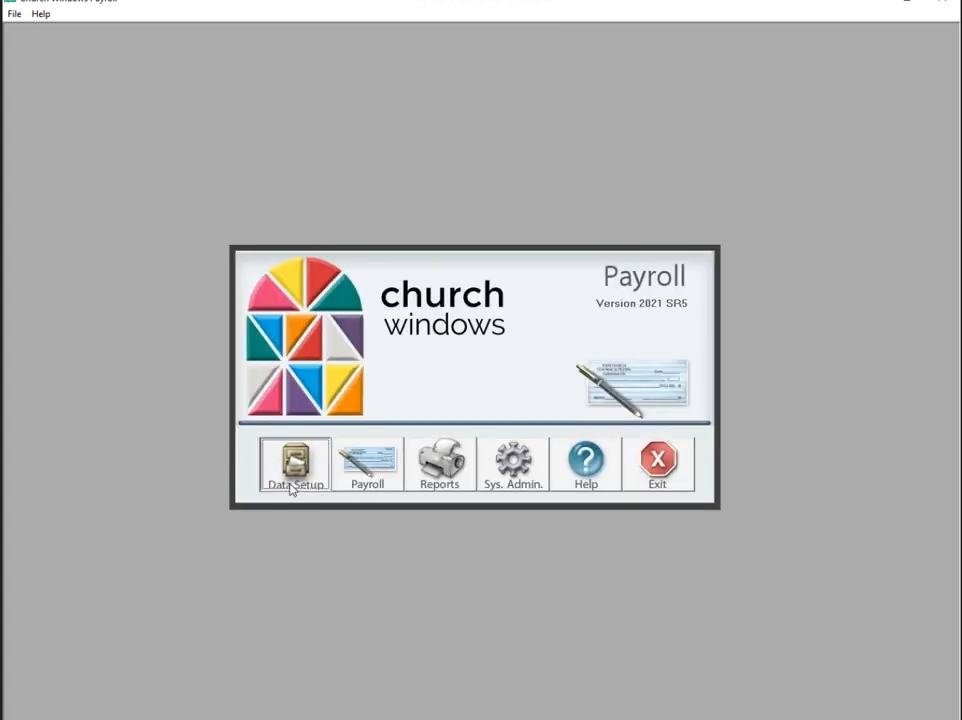
left_click(290, 484)
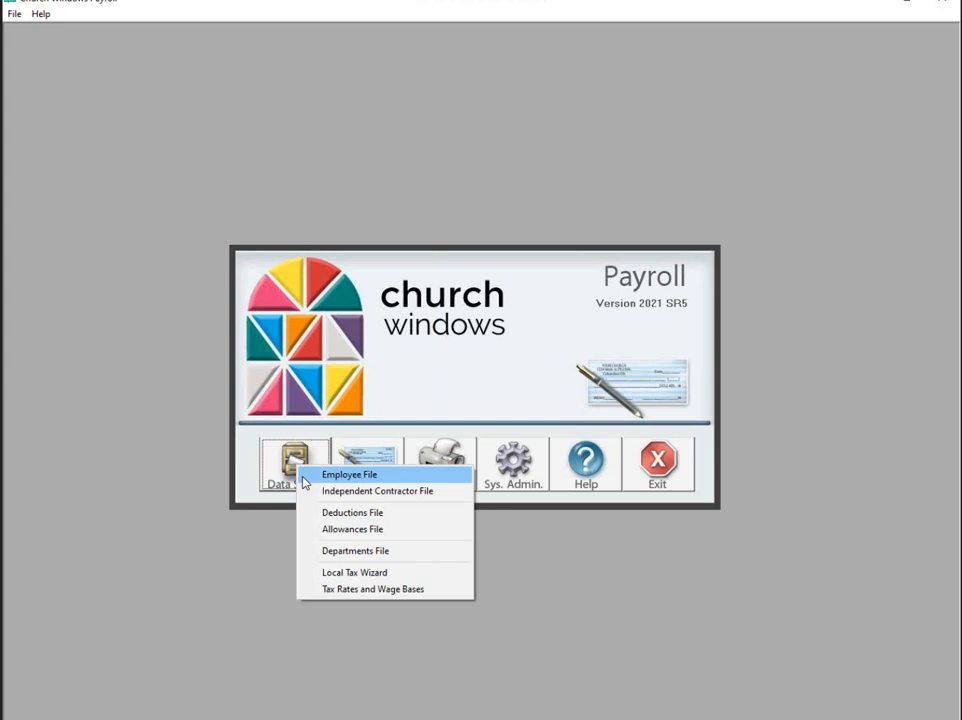
left_click(515, 465)
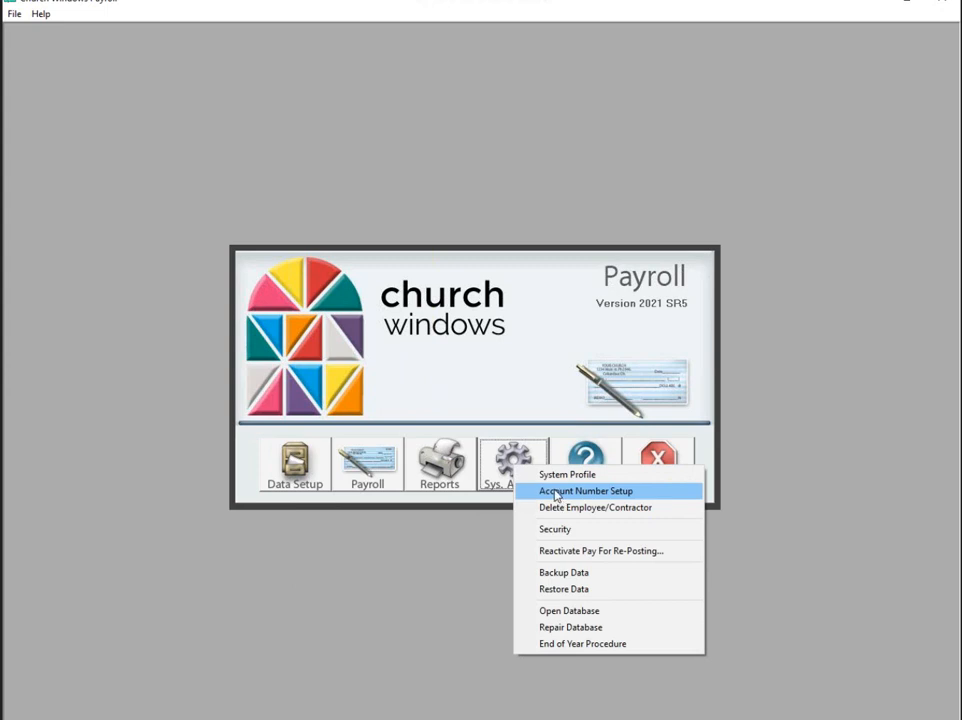
left_click(510, 365)
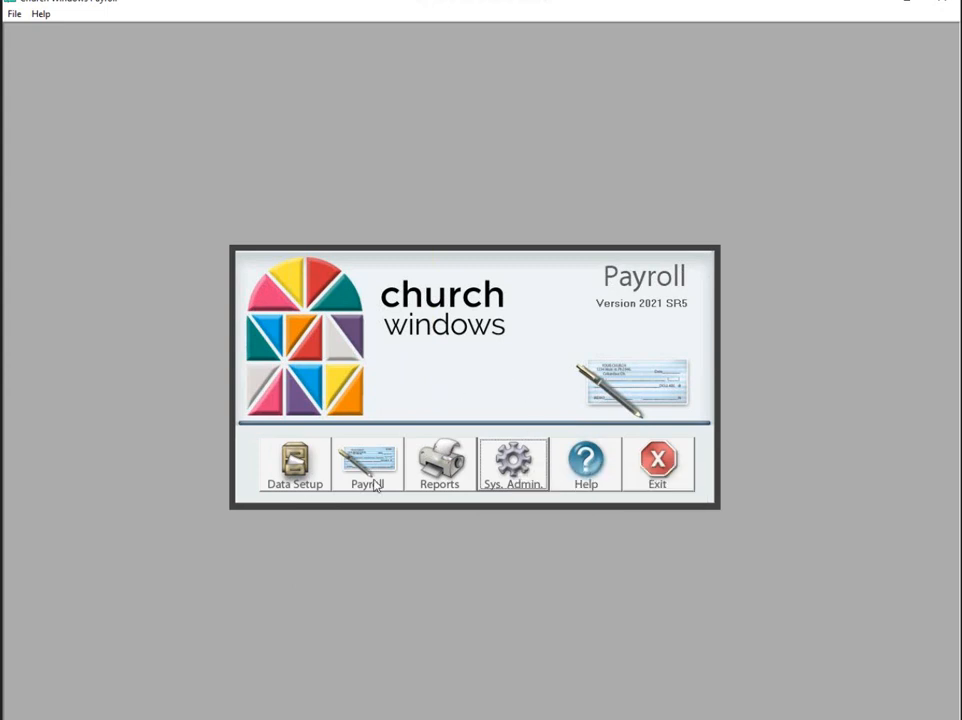